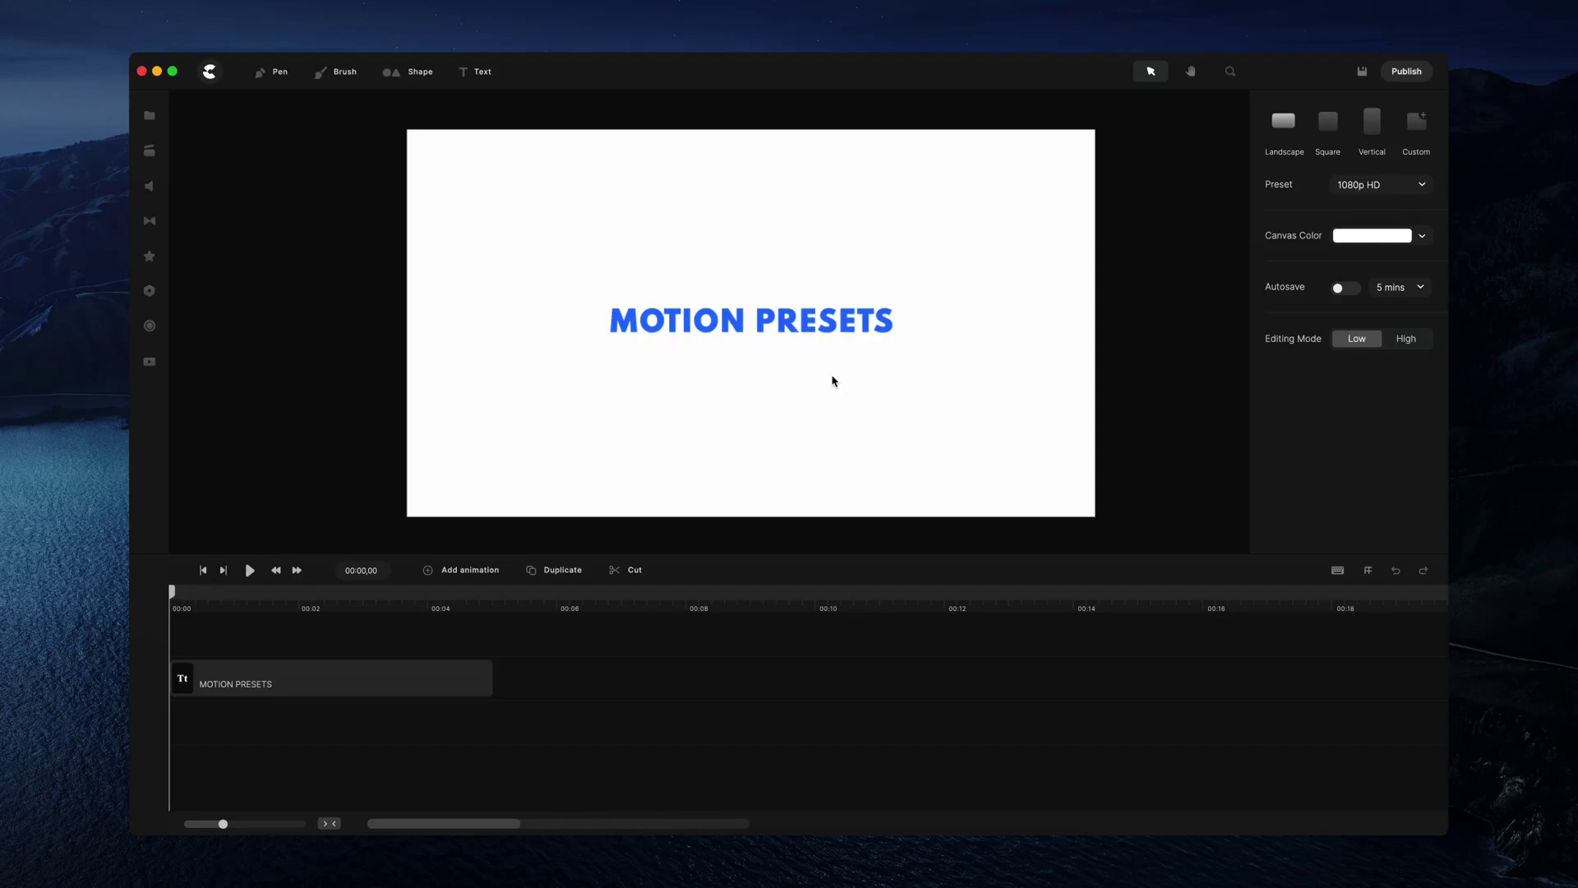
# Select the blue MOTION PRESETS text to show its Spartan Black, size 80 settings
pyautogui.click(839, 331)
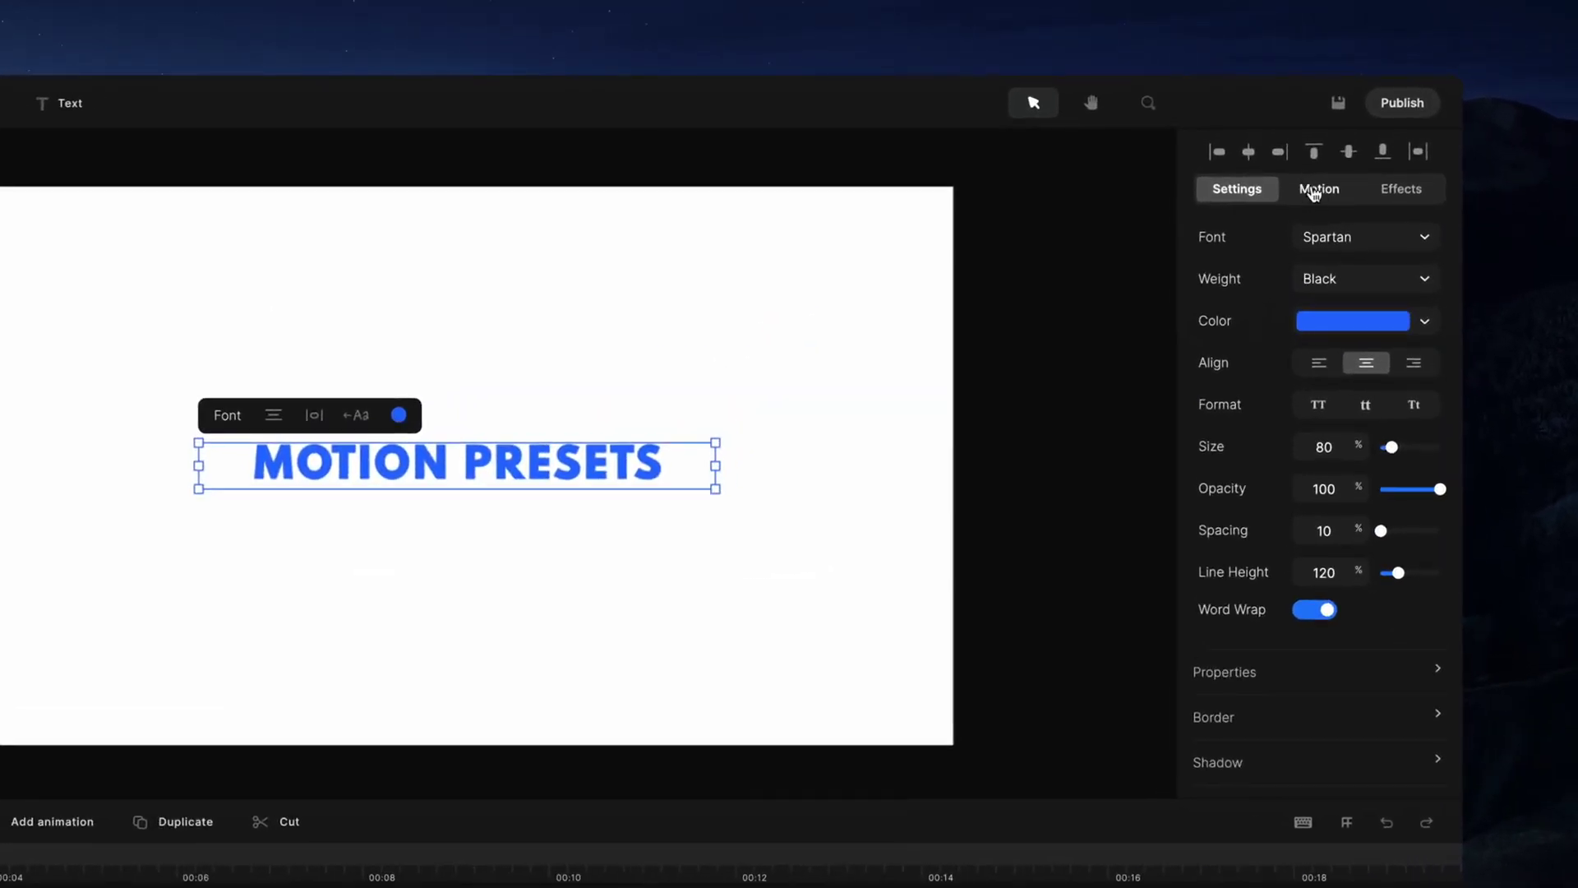
# Give the text the Position 'Right' entrance animation and preview it sliding in
pyautogui.click(1321, 191)
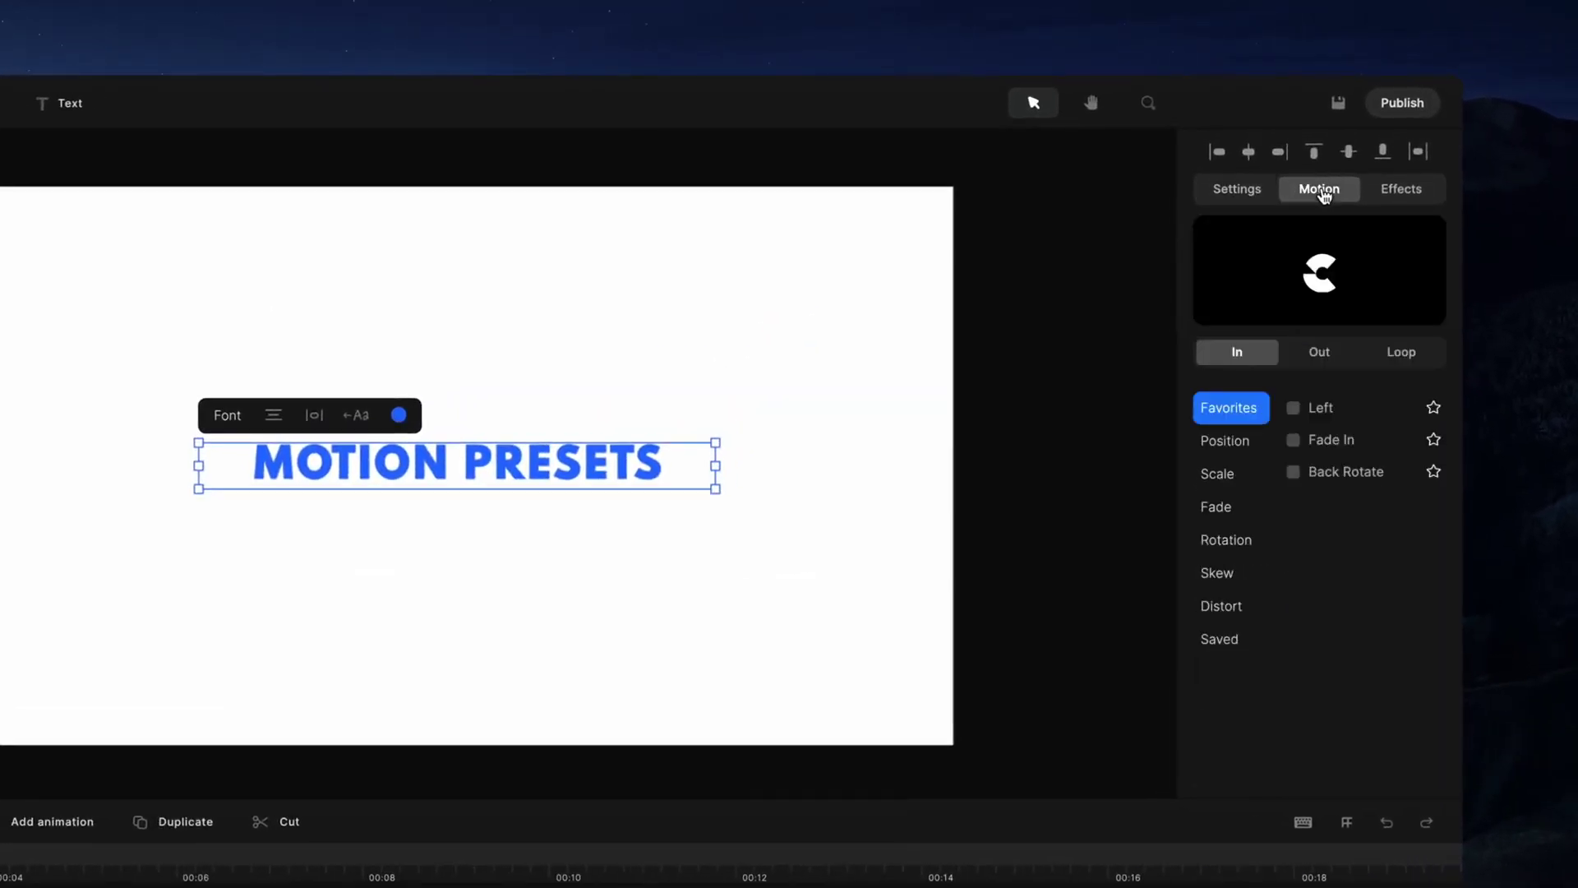
pyautogui.click(1237, 449)
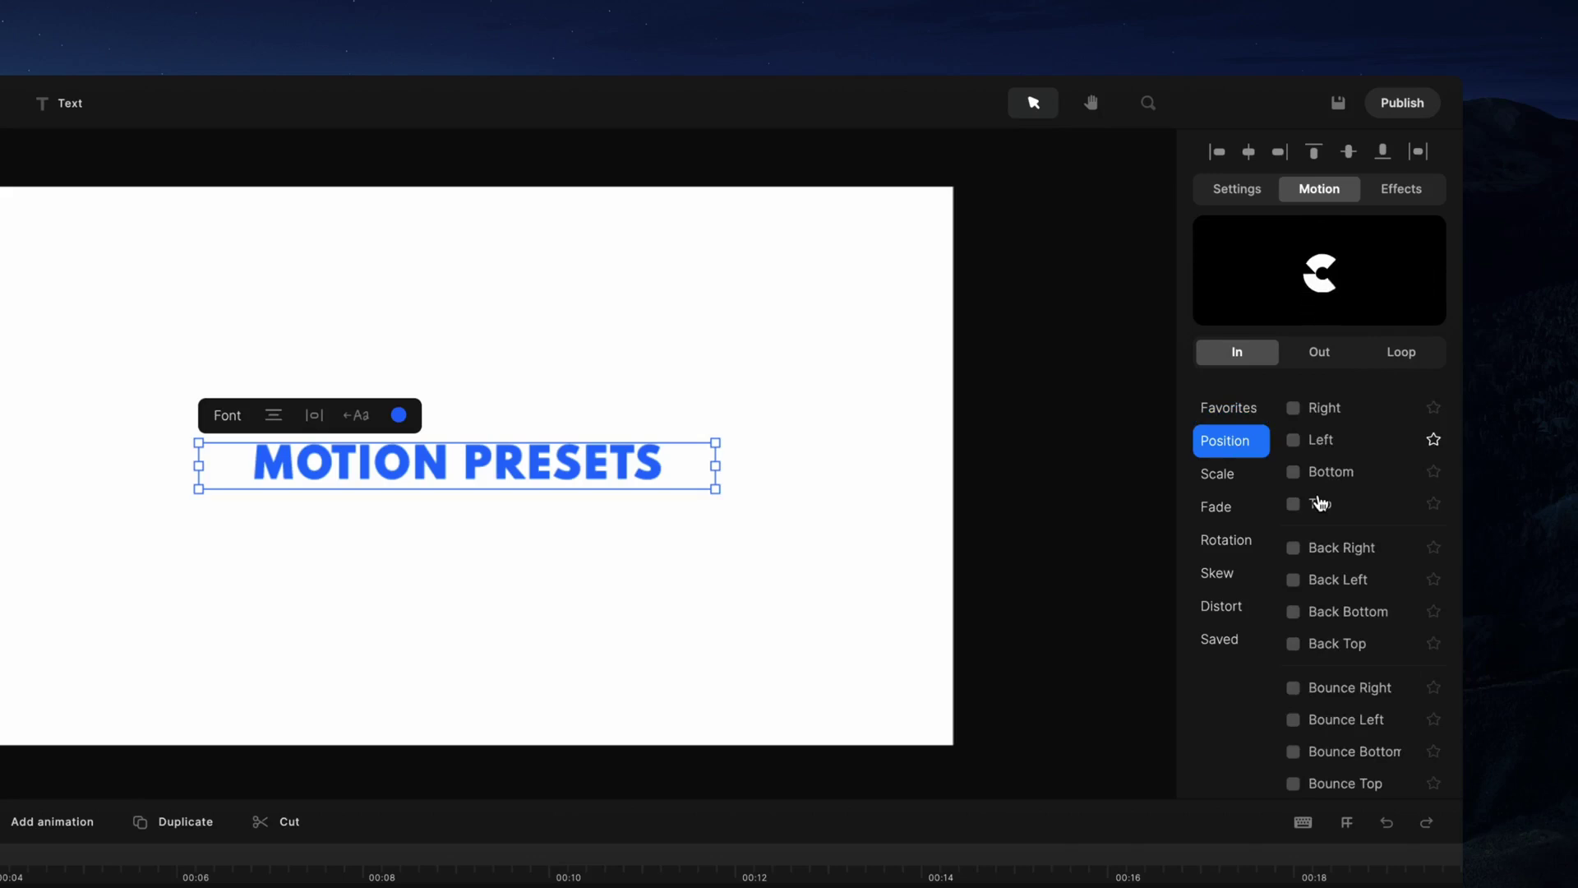
pyautogui.click(1294, 409)
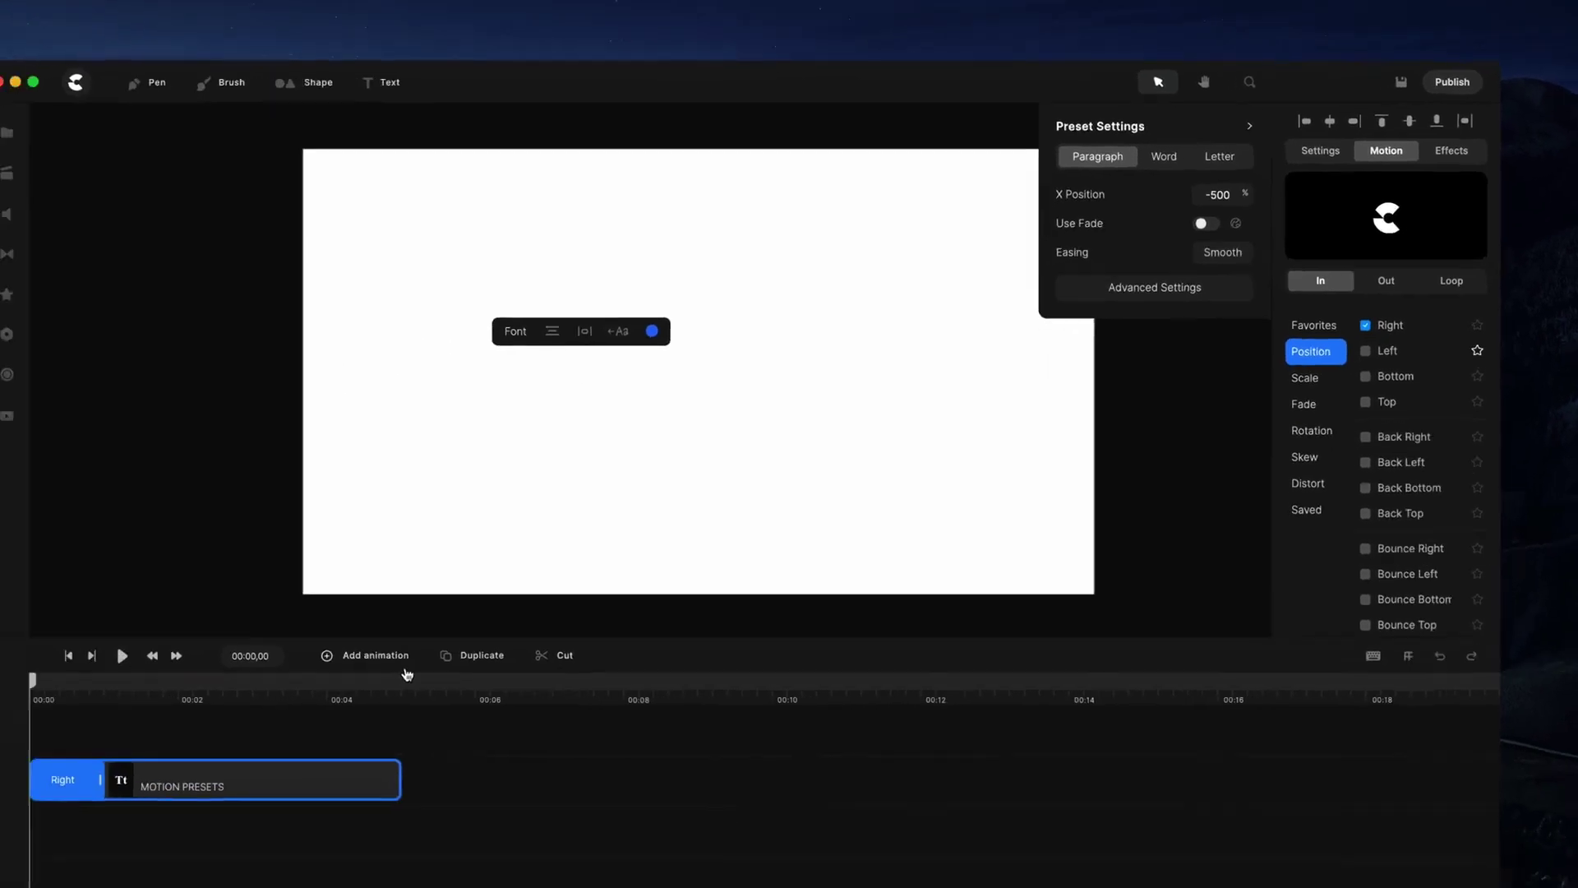
pyautogui.click(194, 622)
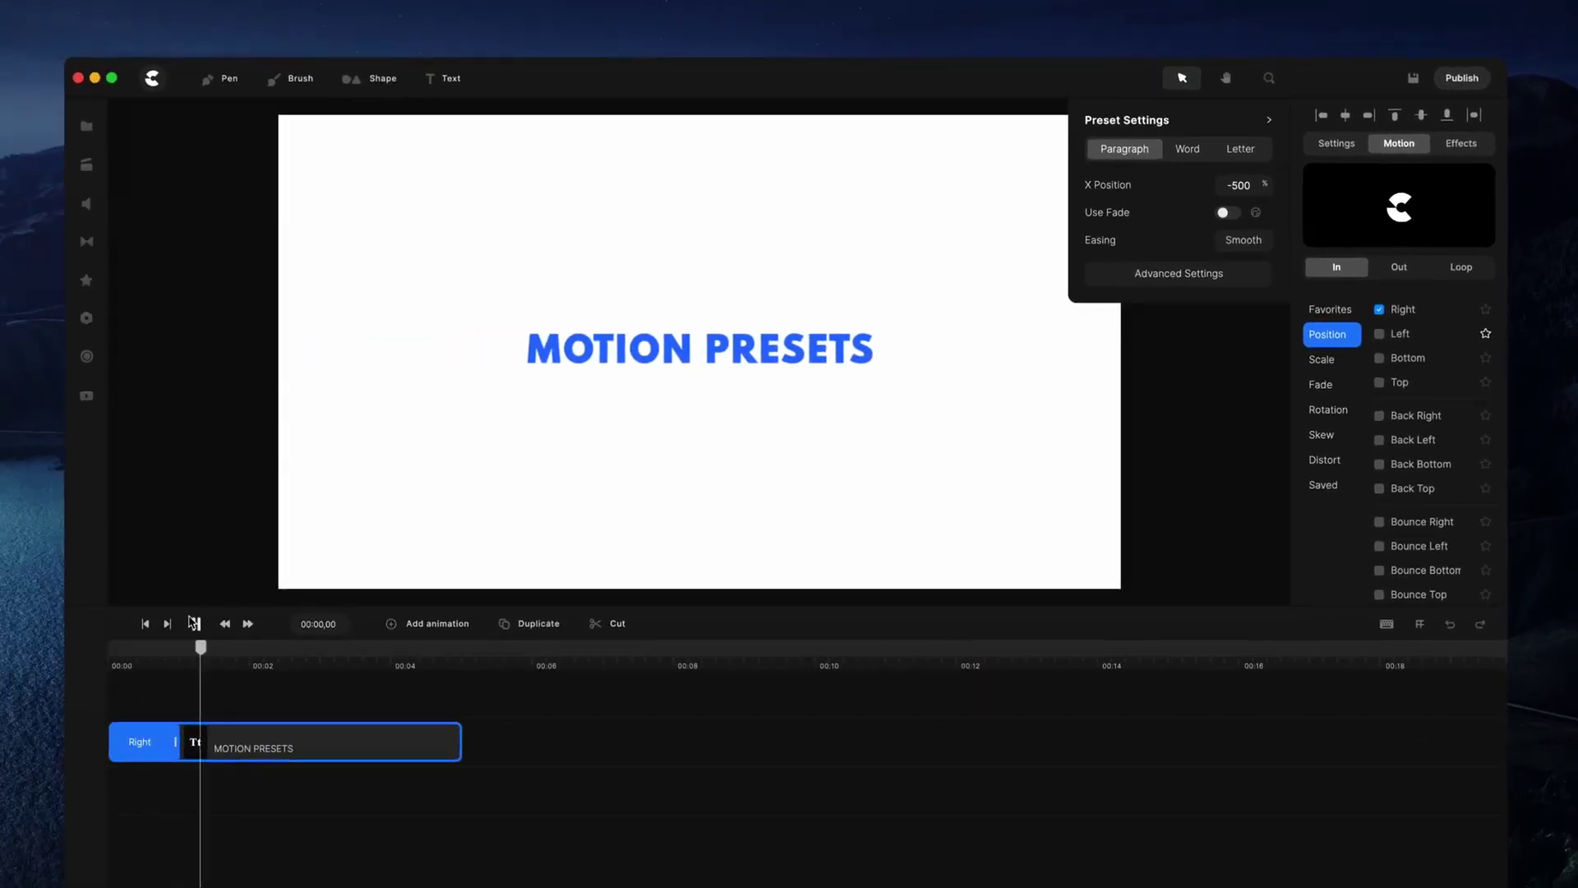
pyautogui.click(989, 549)
# Replace the Right entrance with the Scale 'Elastic Up' preset and preview it
pyautogui.click(1318, 360)
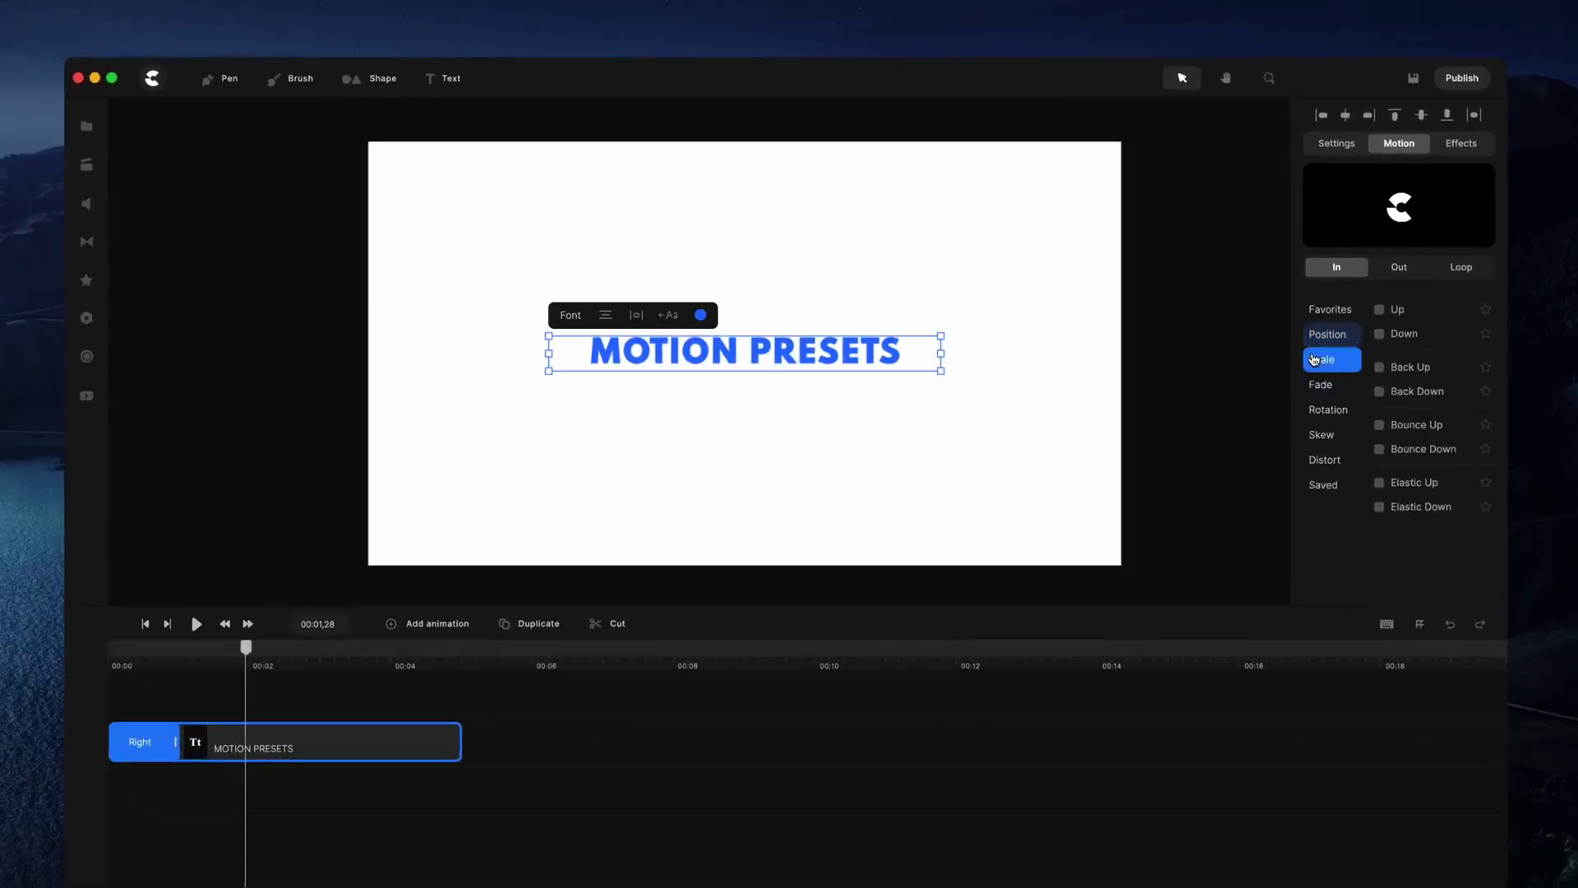
pyautogui.click(1379, 483)
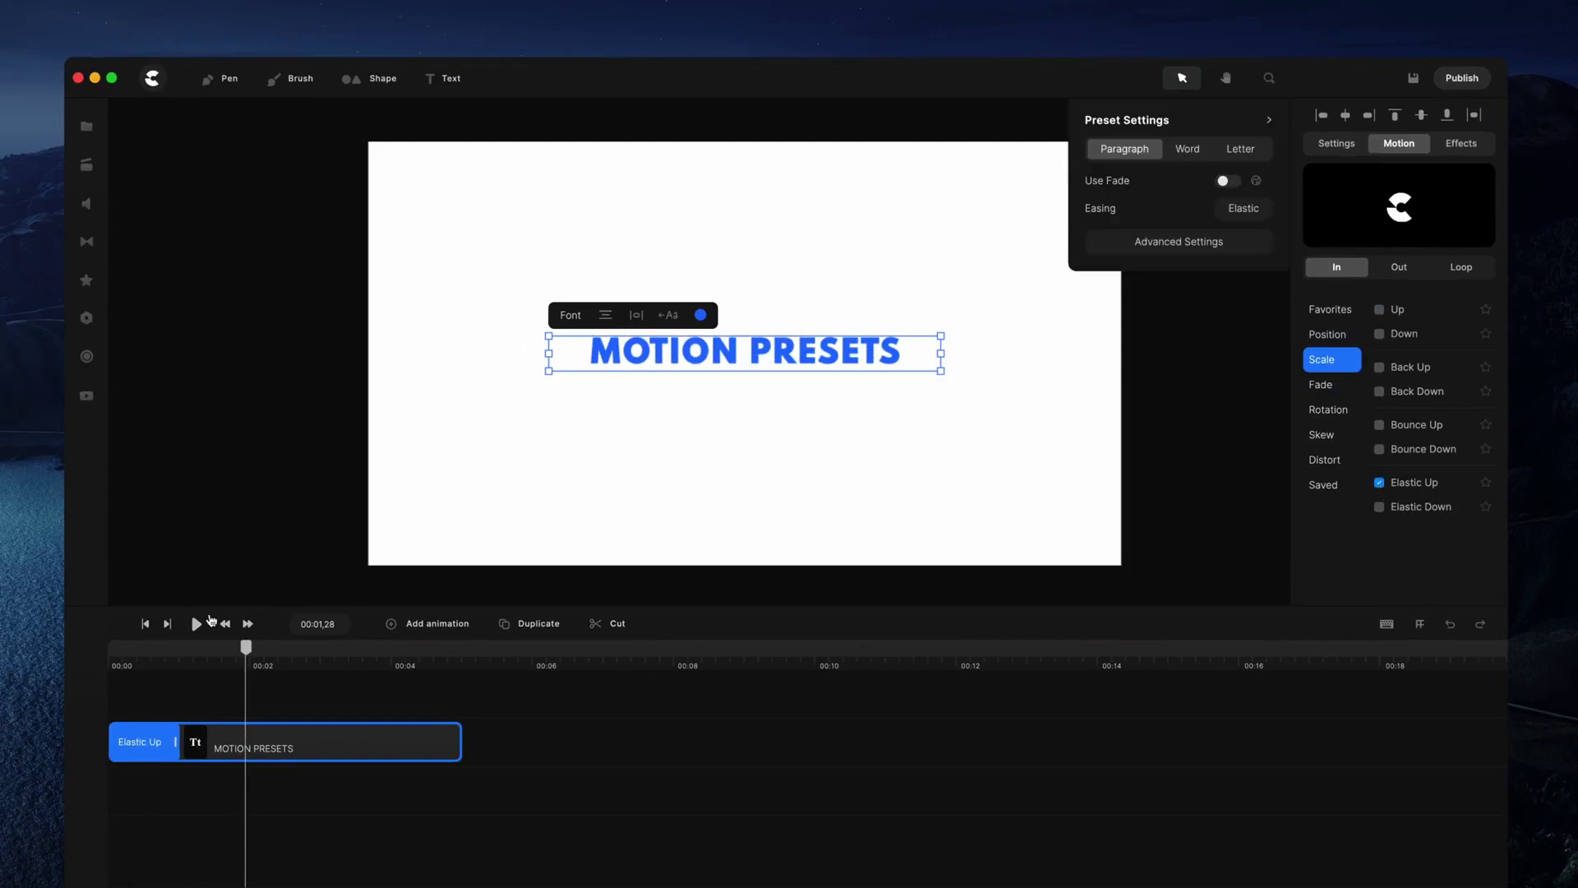
pyautogui.click(145, 624)
pyautogui.click(197, 624)
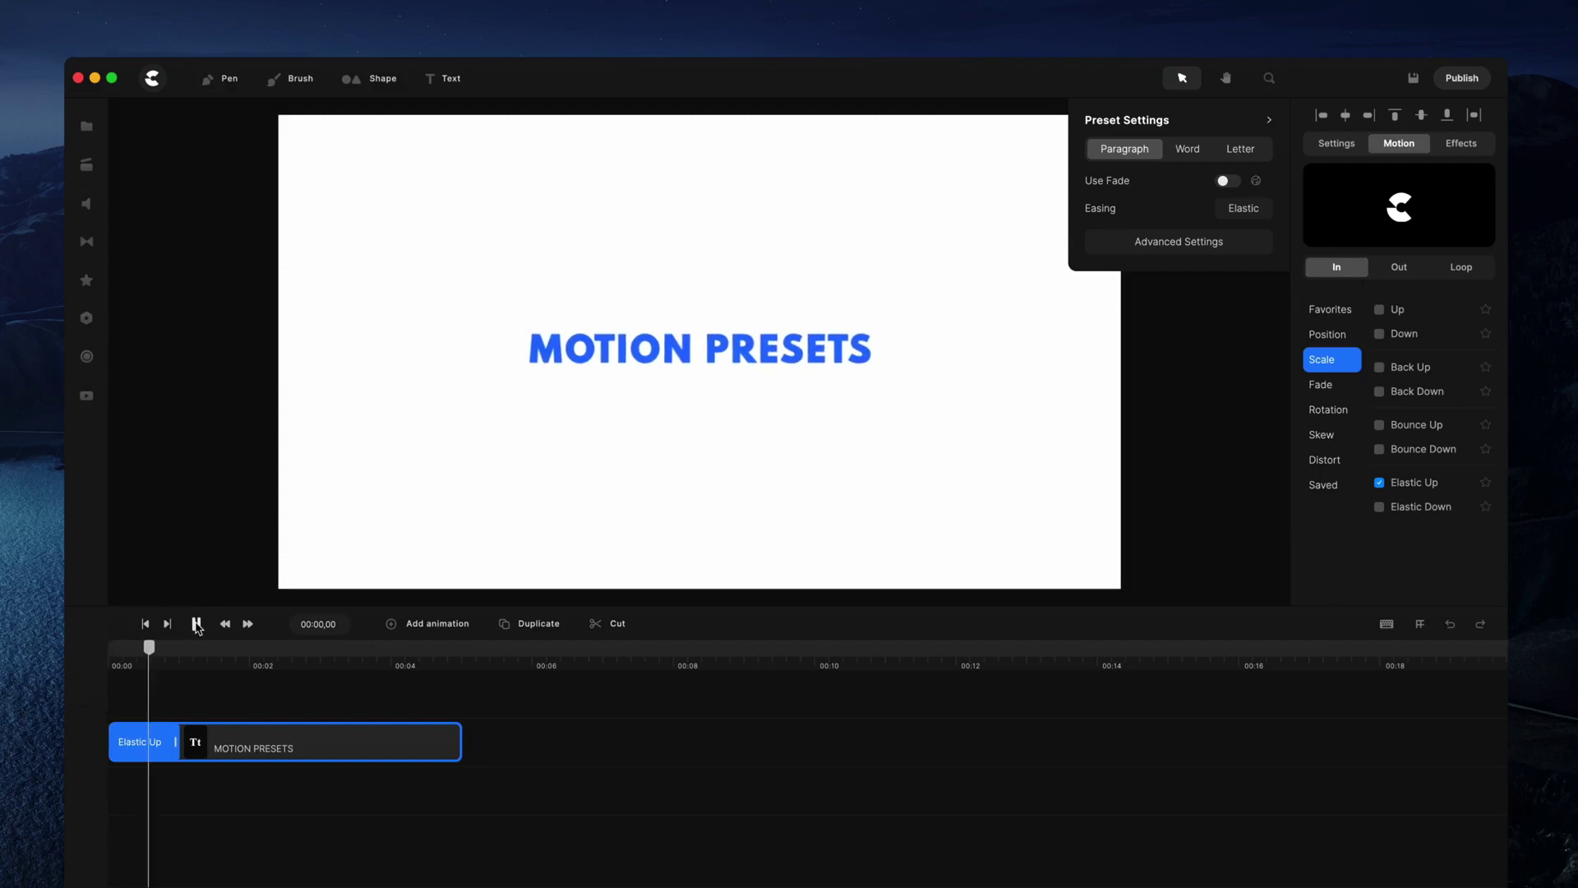
pyautogui.click(197, 624)
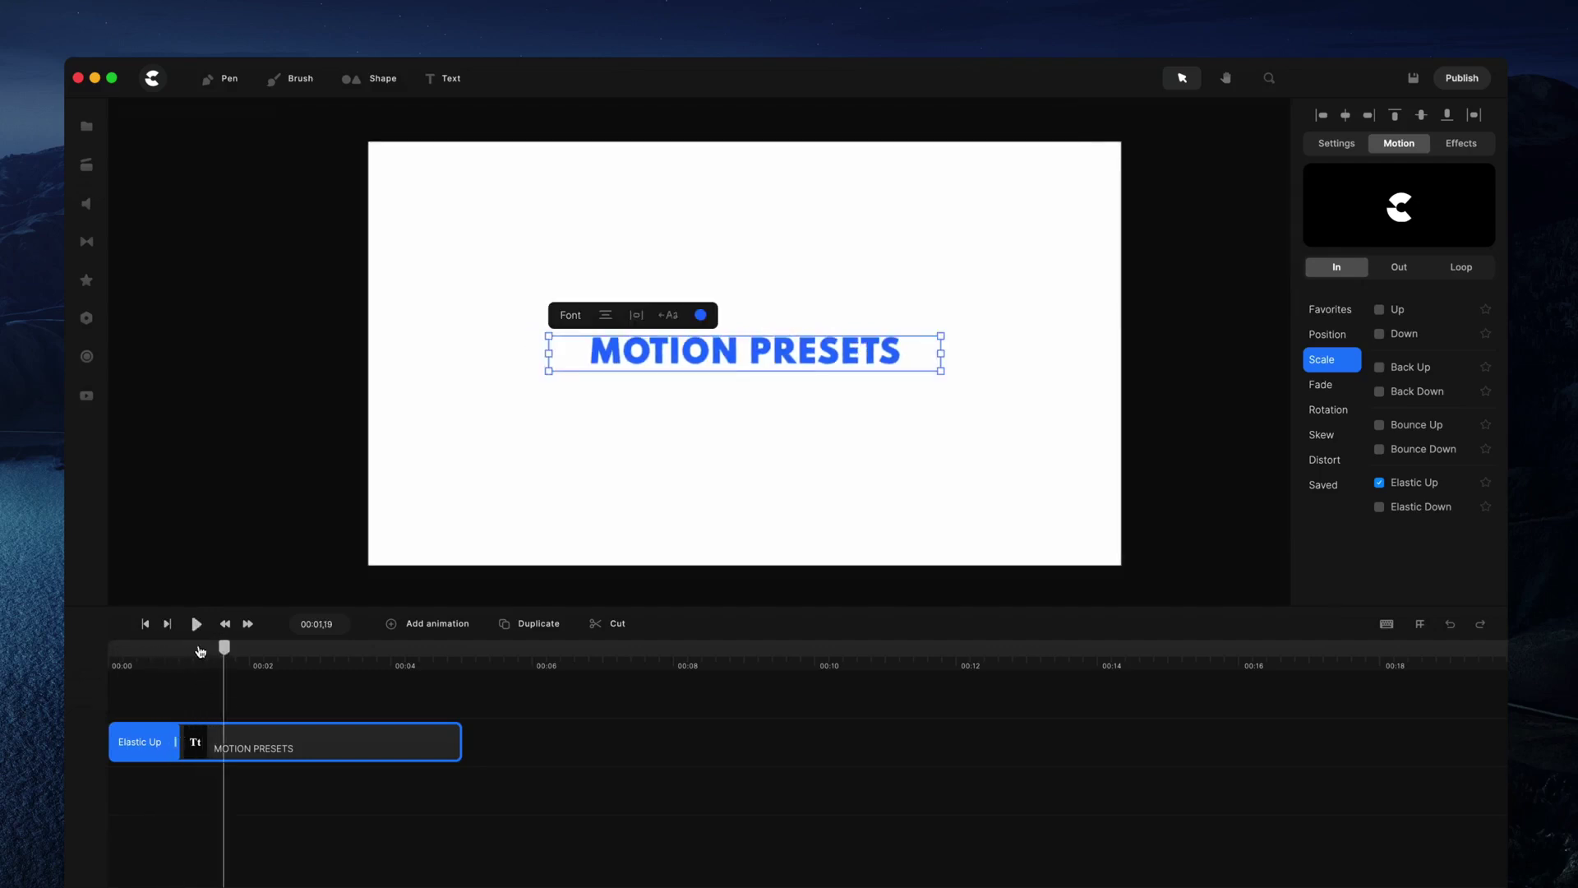
# Lengthen the Elastic Up entrance to about 2 seconds, preview it, and show its Preset Settings
pyautogui.moveTo(219, 651); pyautogui.dragTo(116, 650)
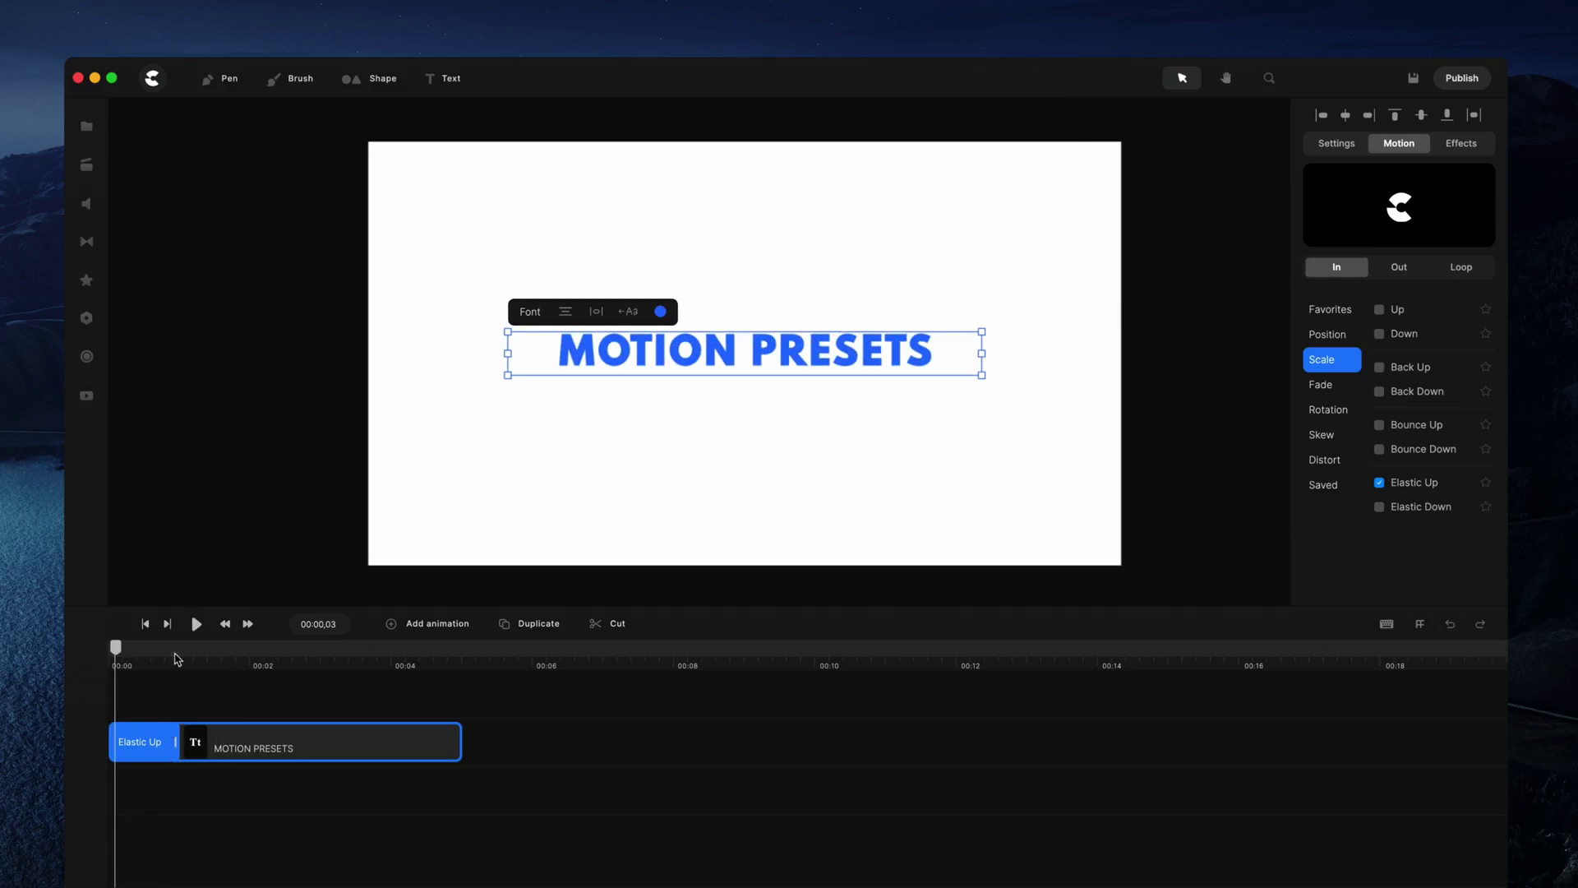
pyautogui.moveTo(212, 665); pyautogui.dragTo(370, 651)
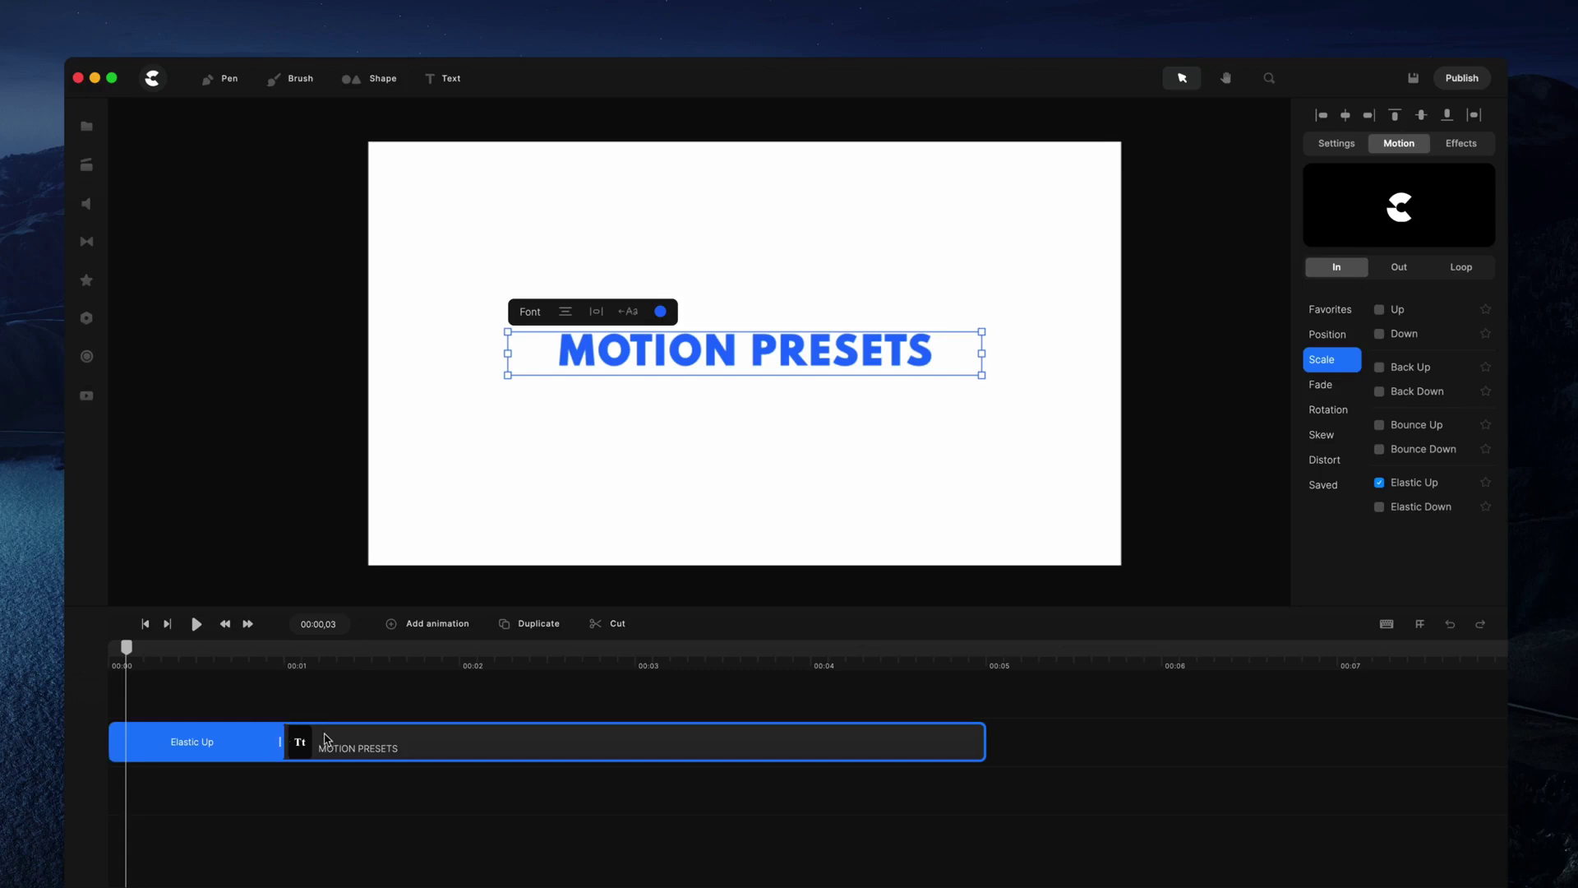
pyautogui.moveTo(281, 740); pyautogui.dragTo(469, 734)
pyautogui.click(145, 624)
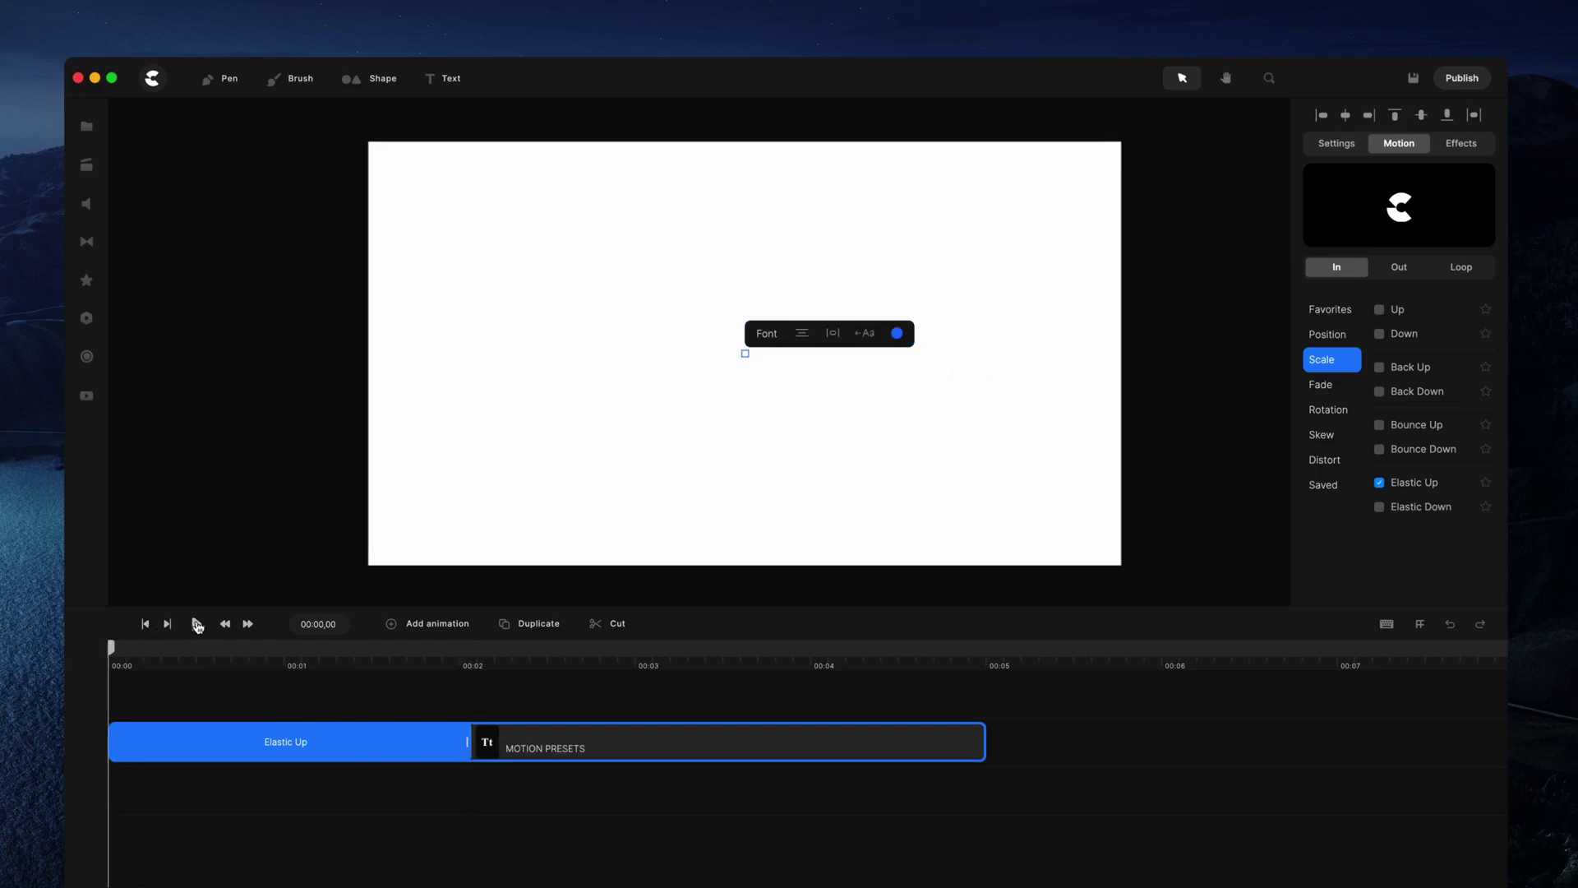
pyautogui.click(197, 624)
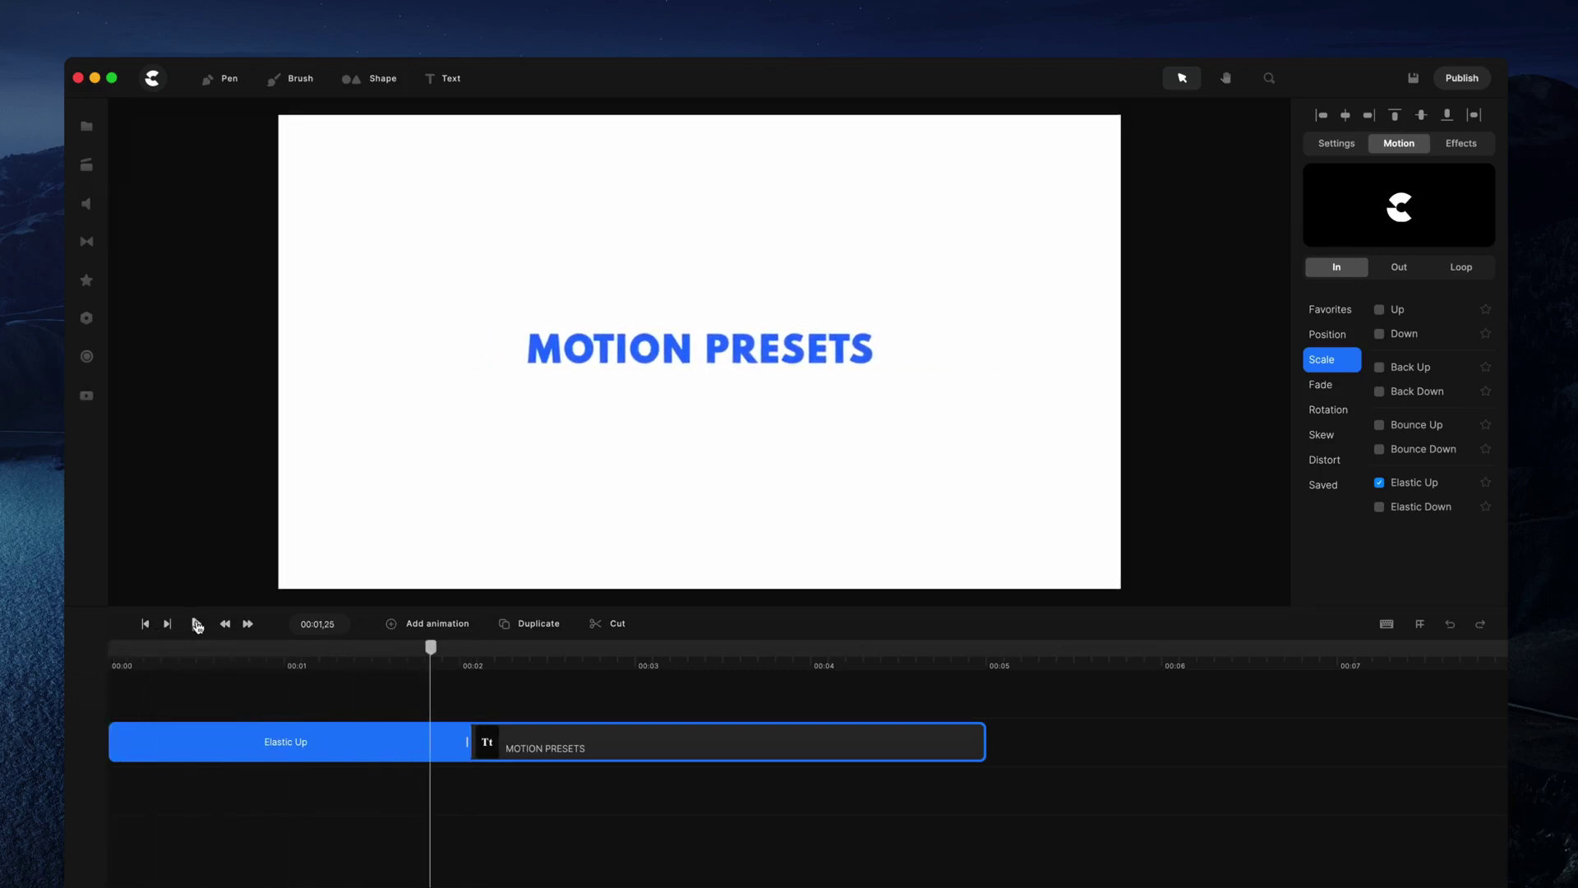
pyautogui.click(196, 624)
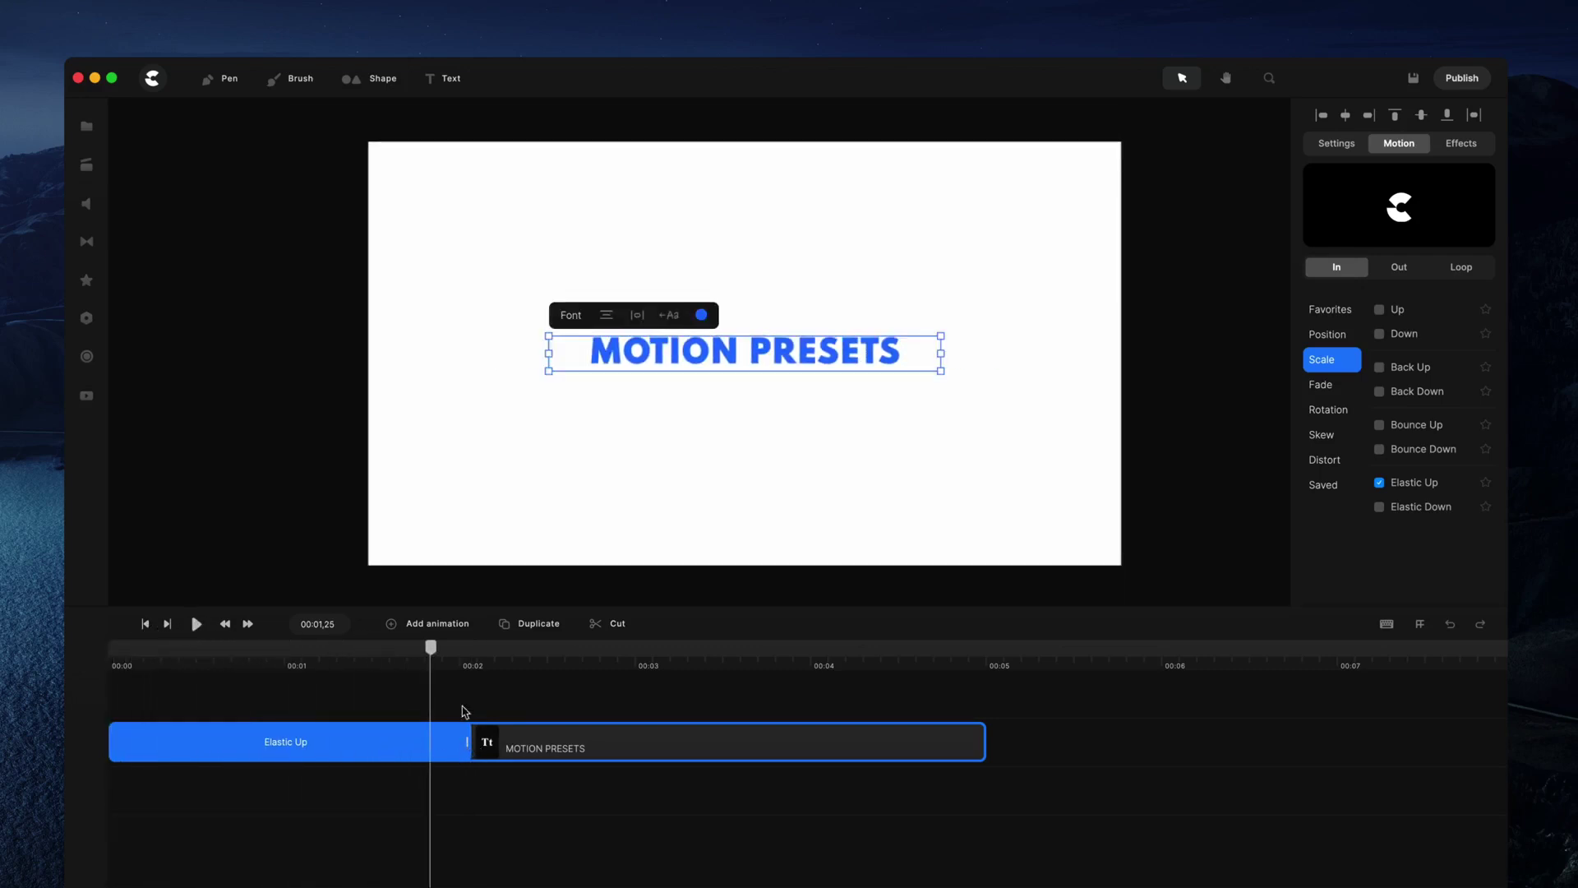
pyautogui.click(418, 746)
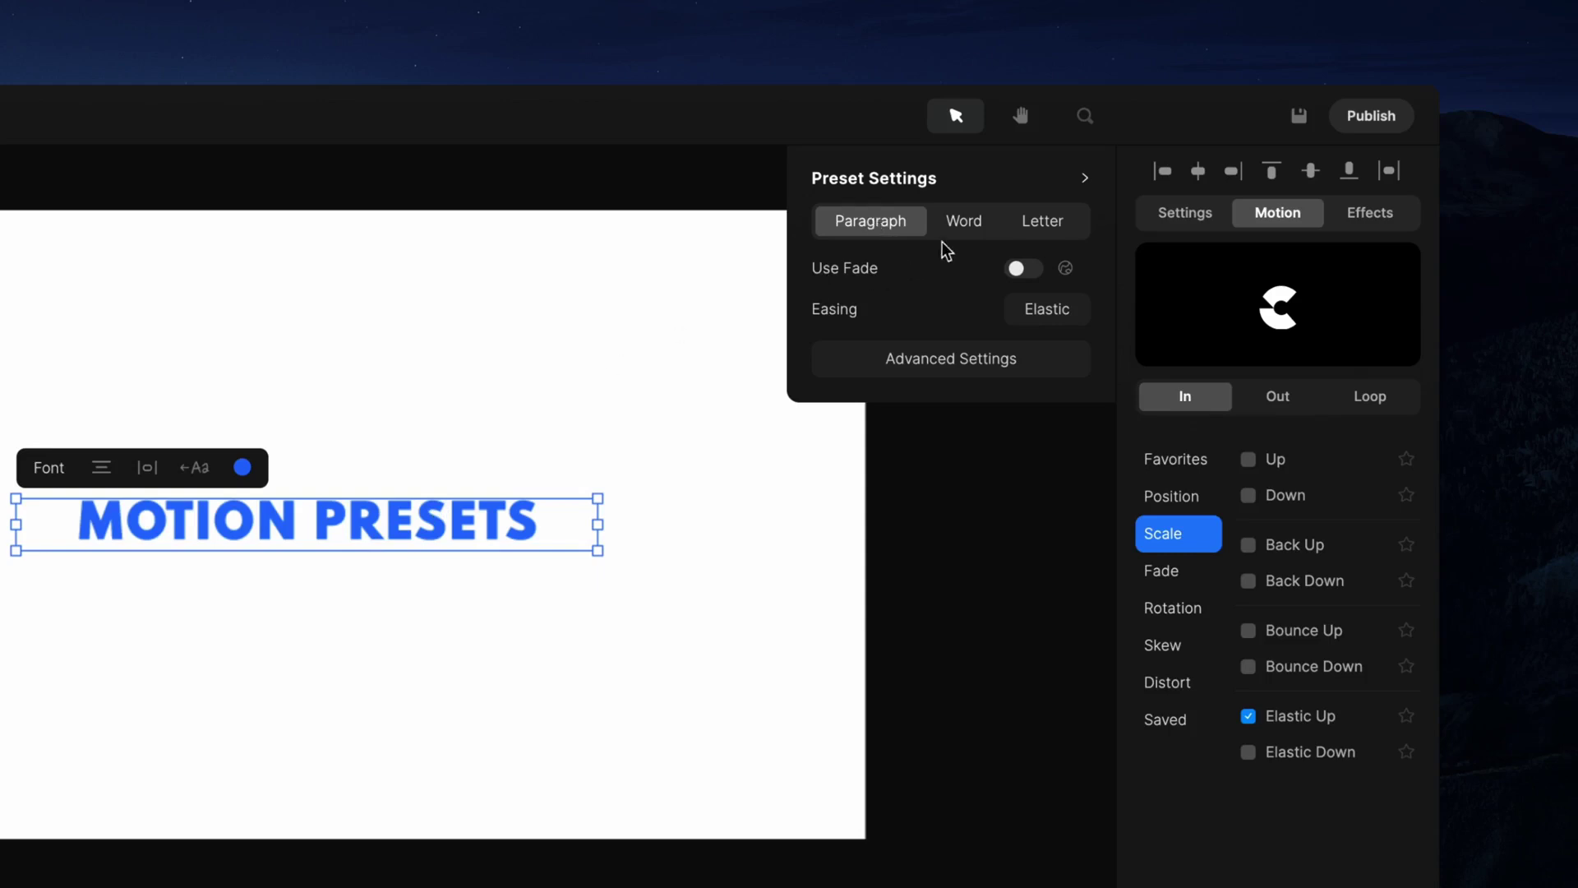
# Preview the Elastic Up entrance animating word by word
pyautogui.click(983, 224)
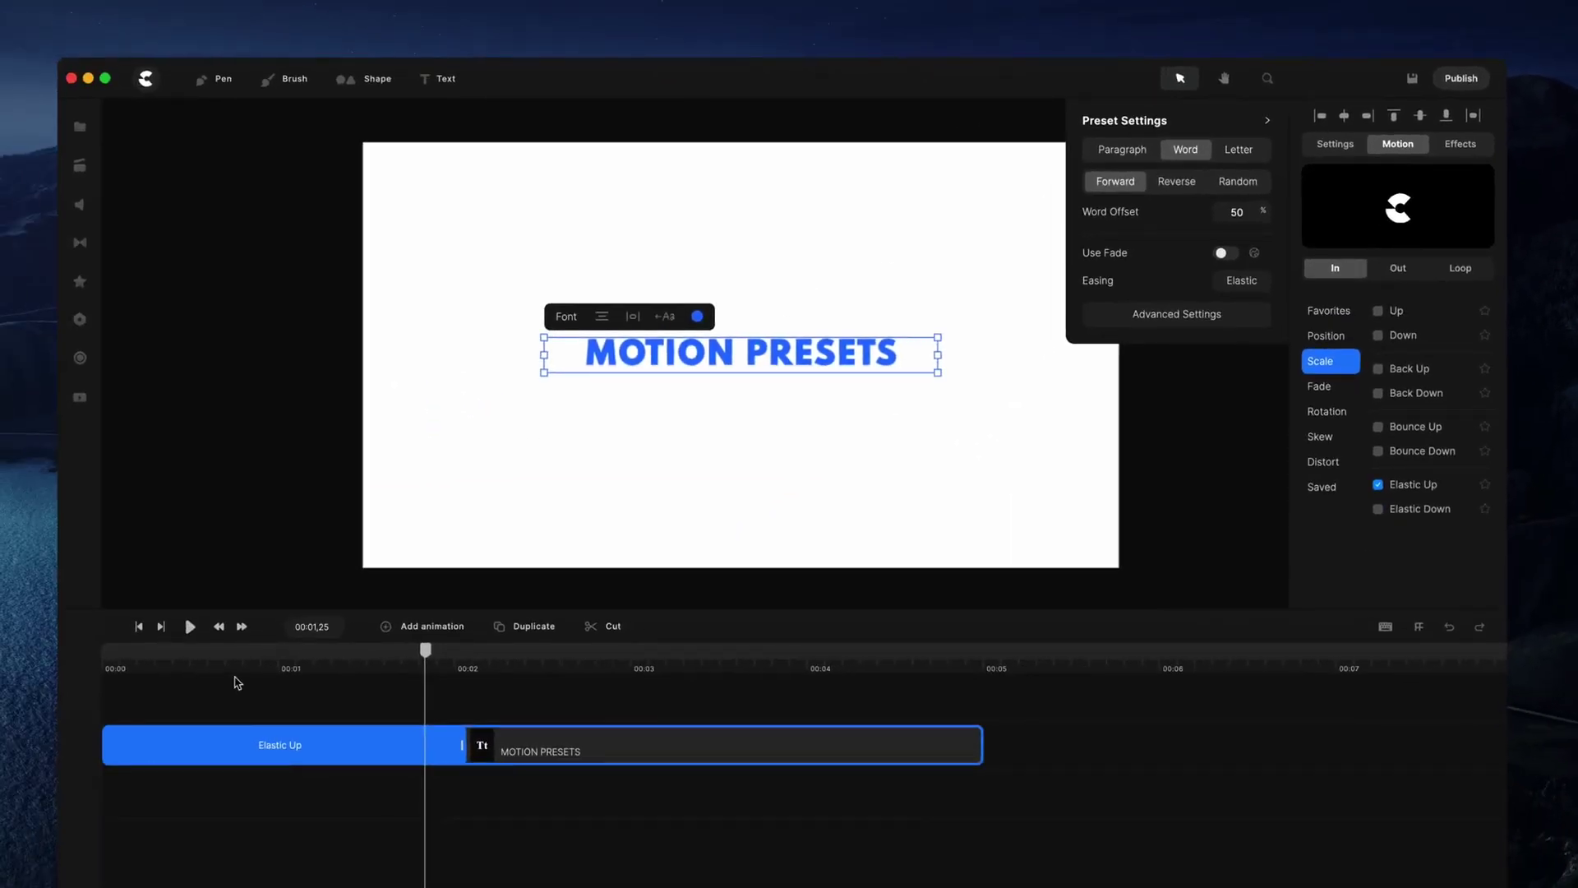
pyautogui.click(191, 628)
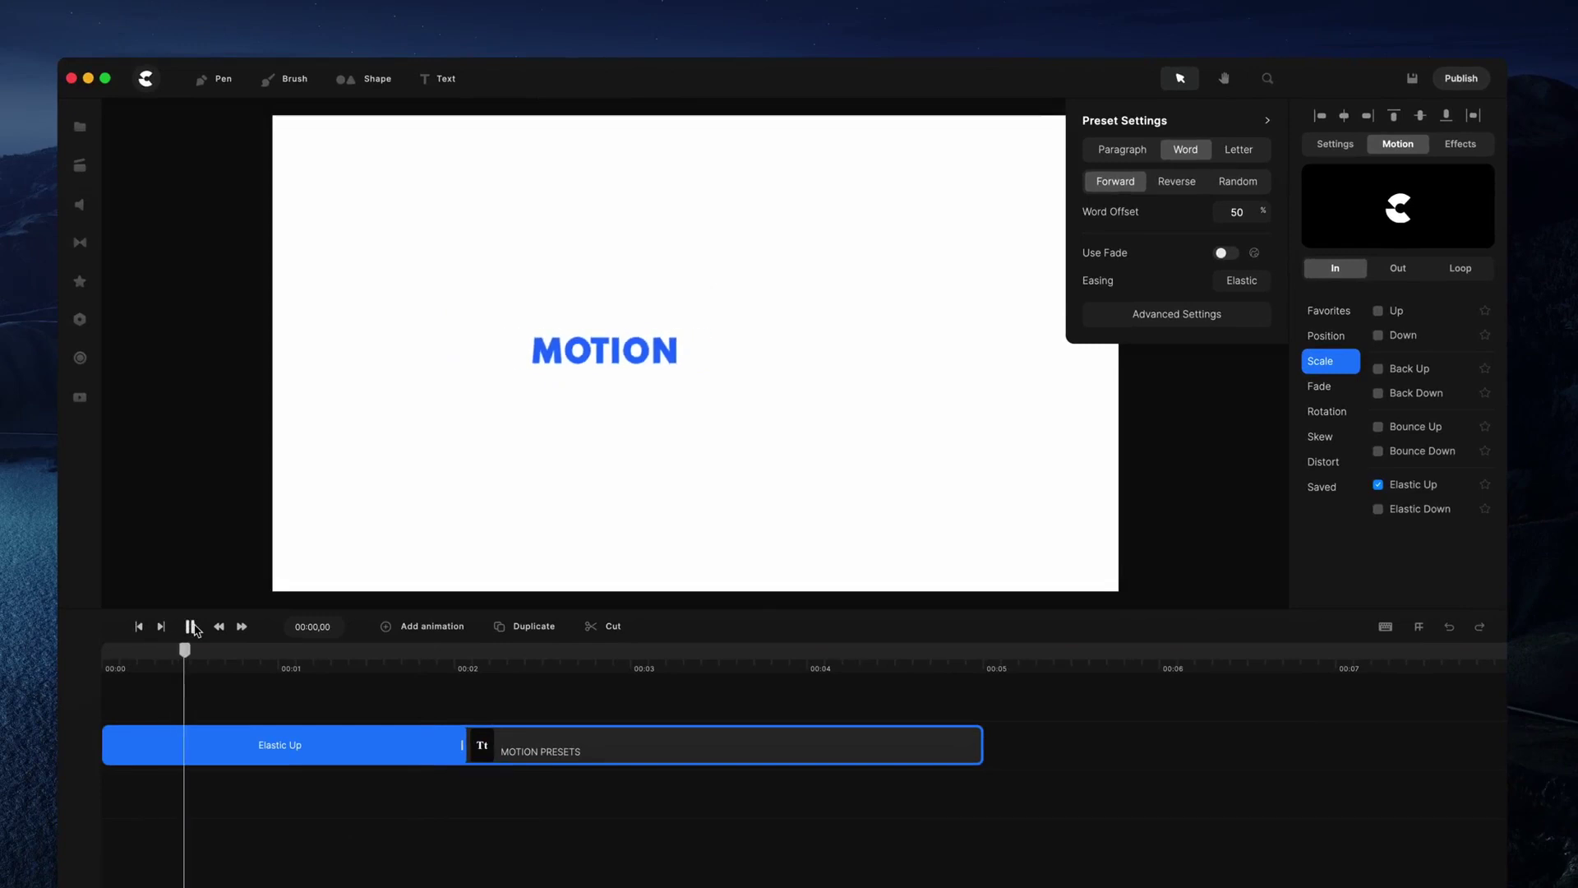
pyautogui.click(191, 627)
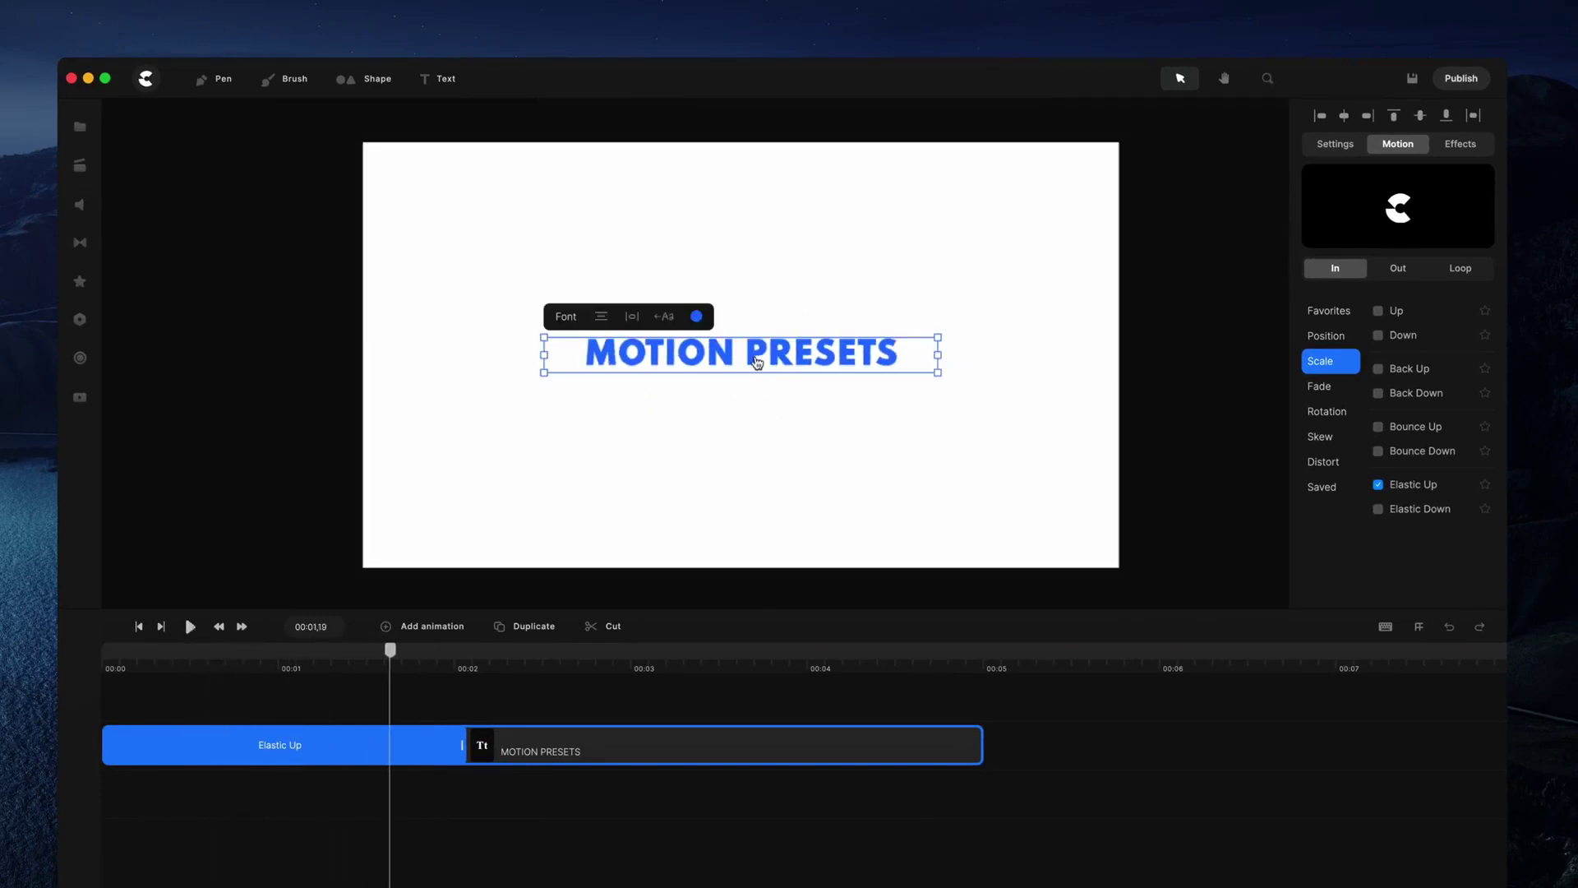
# Switch the entrance to Letter mode with 50% letter offset and preview it
pyautogui.click(1238, 152)
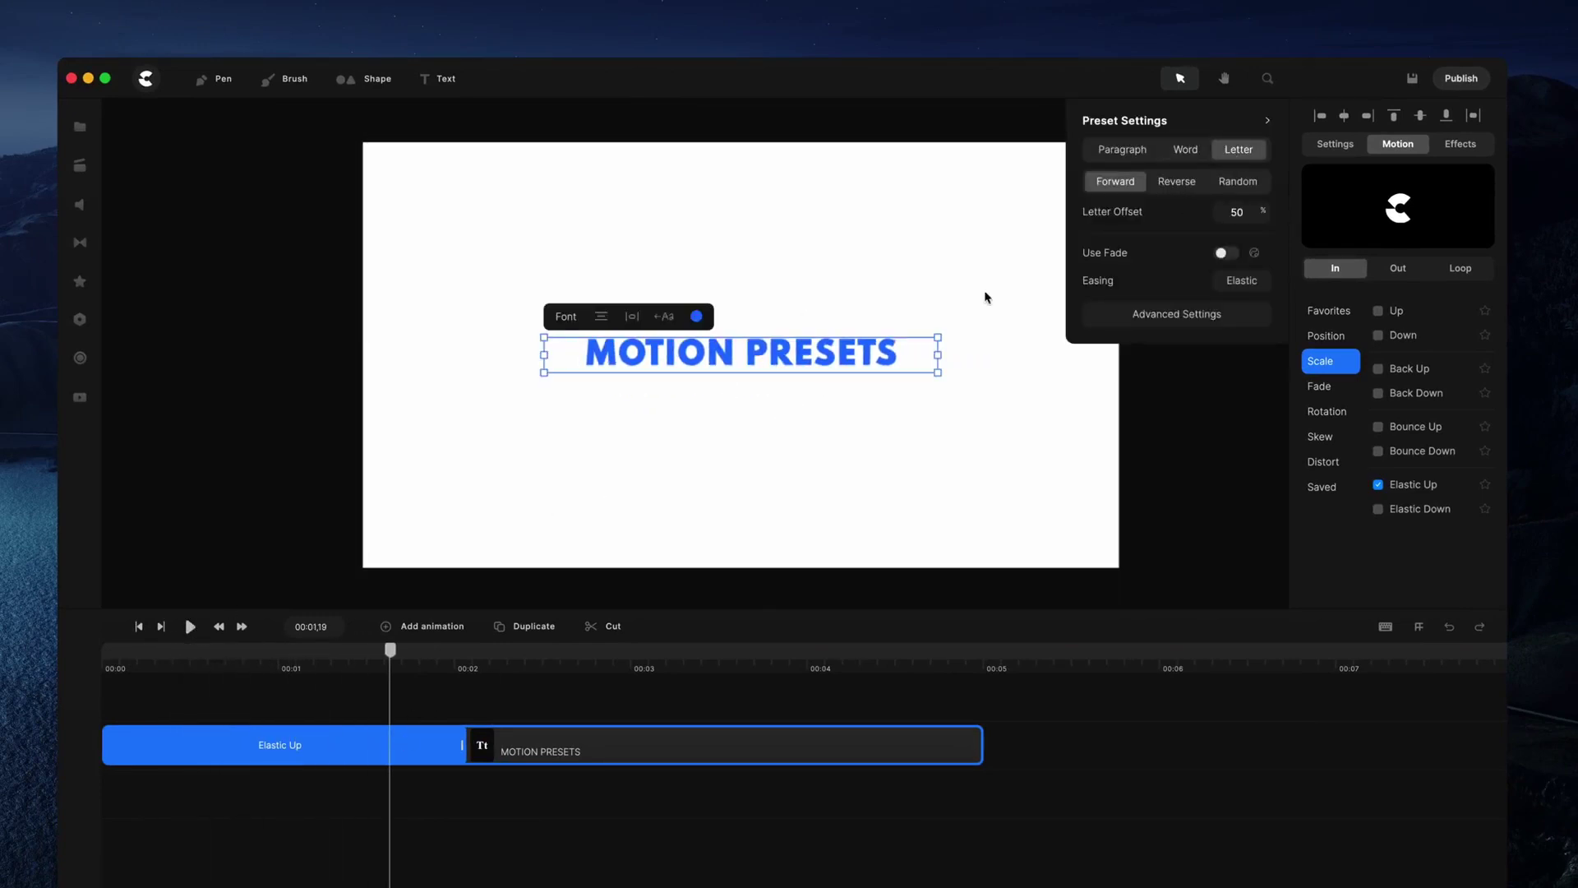
pyautogui.click(143, 629)
pyautogui.click(191, 627)
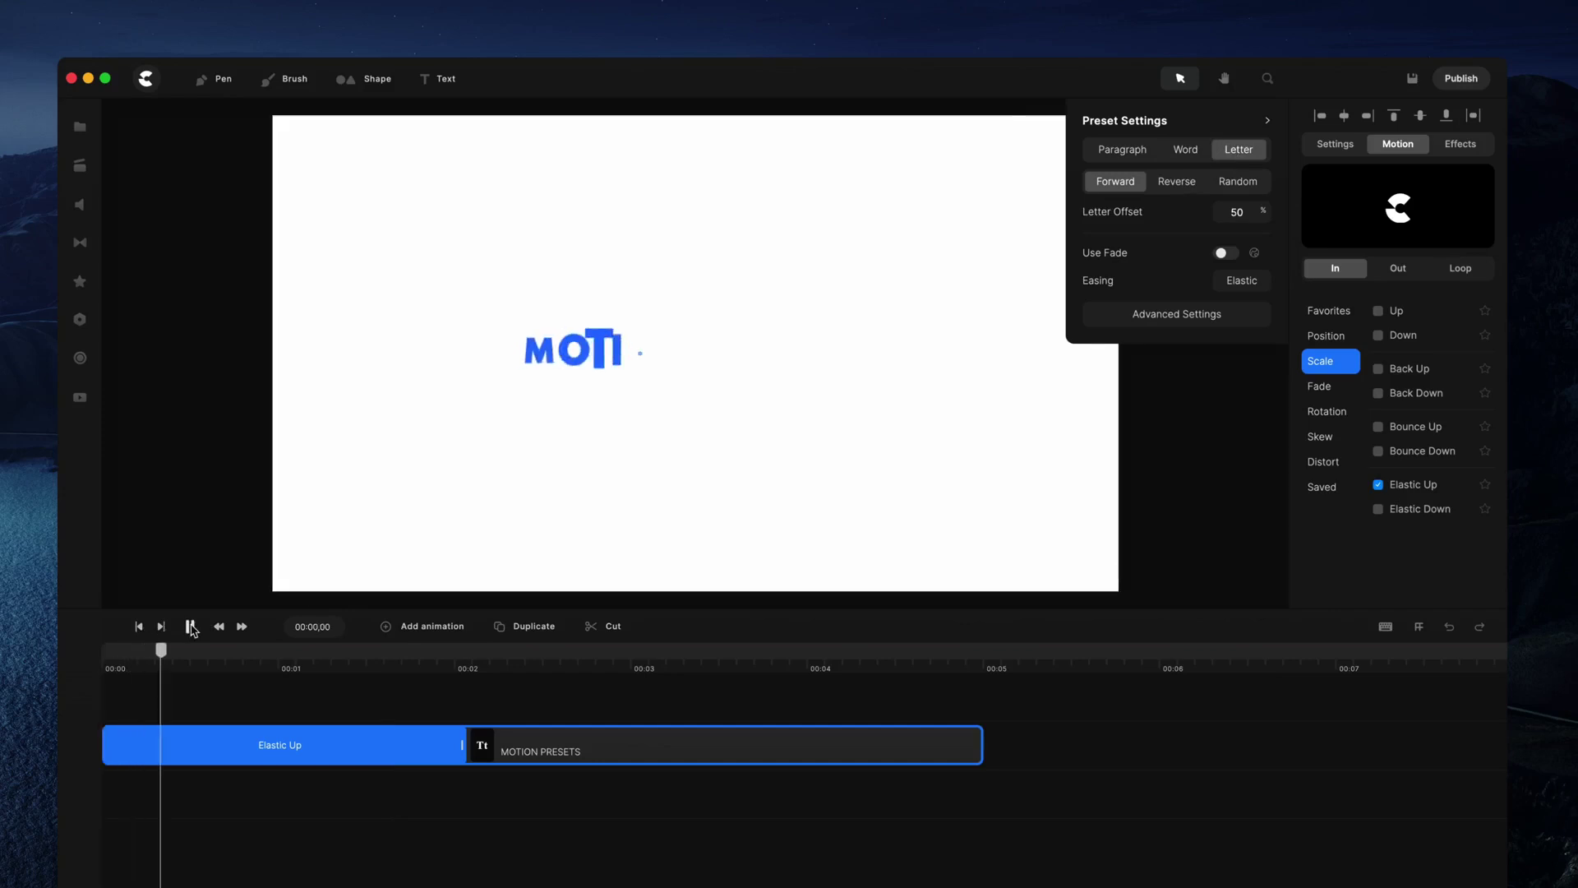
pyautogui.click(192, 627)
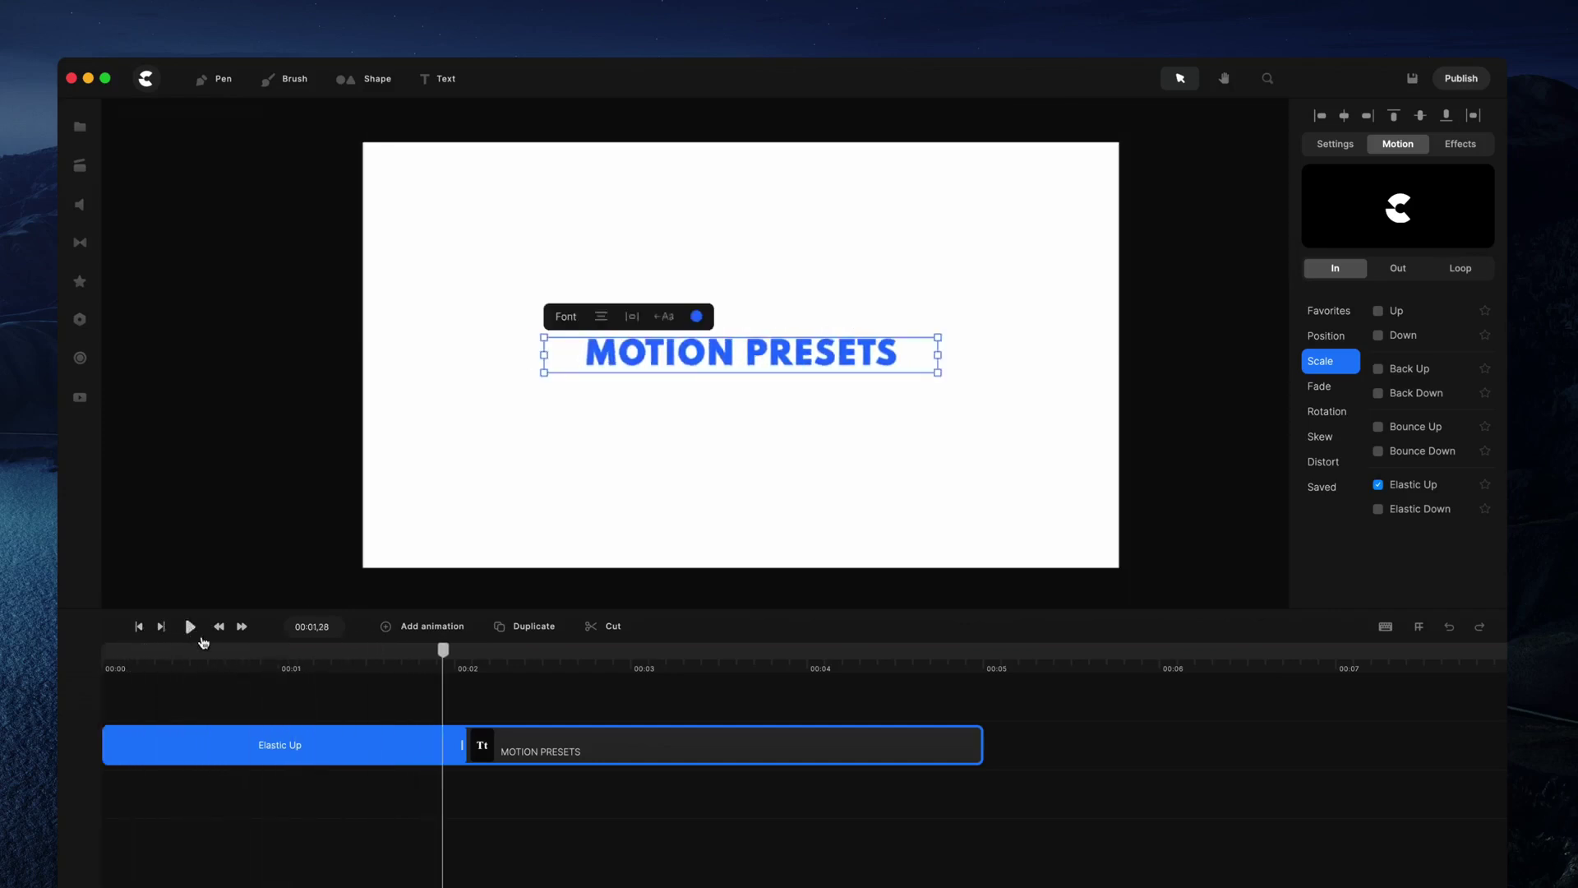
pyautogui.click(400, 748)
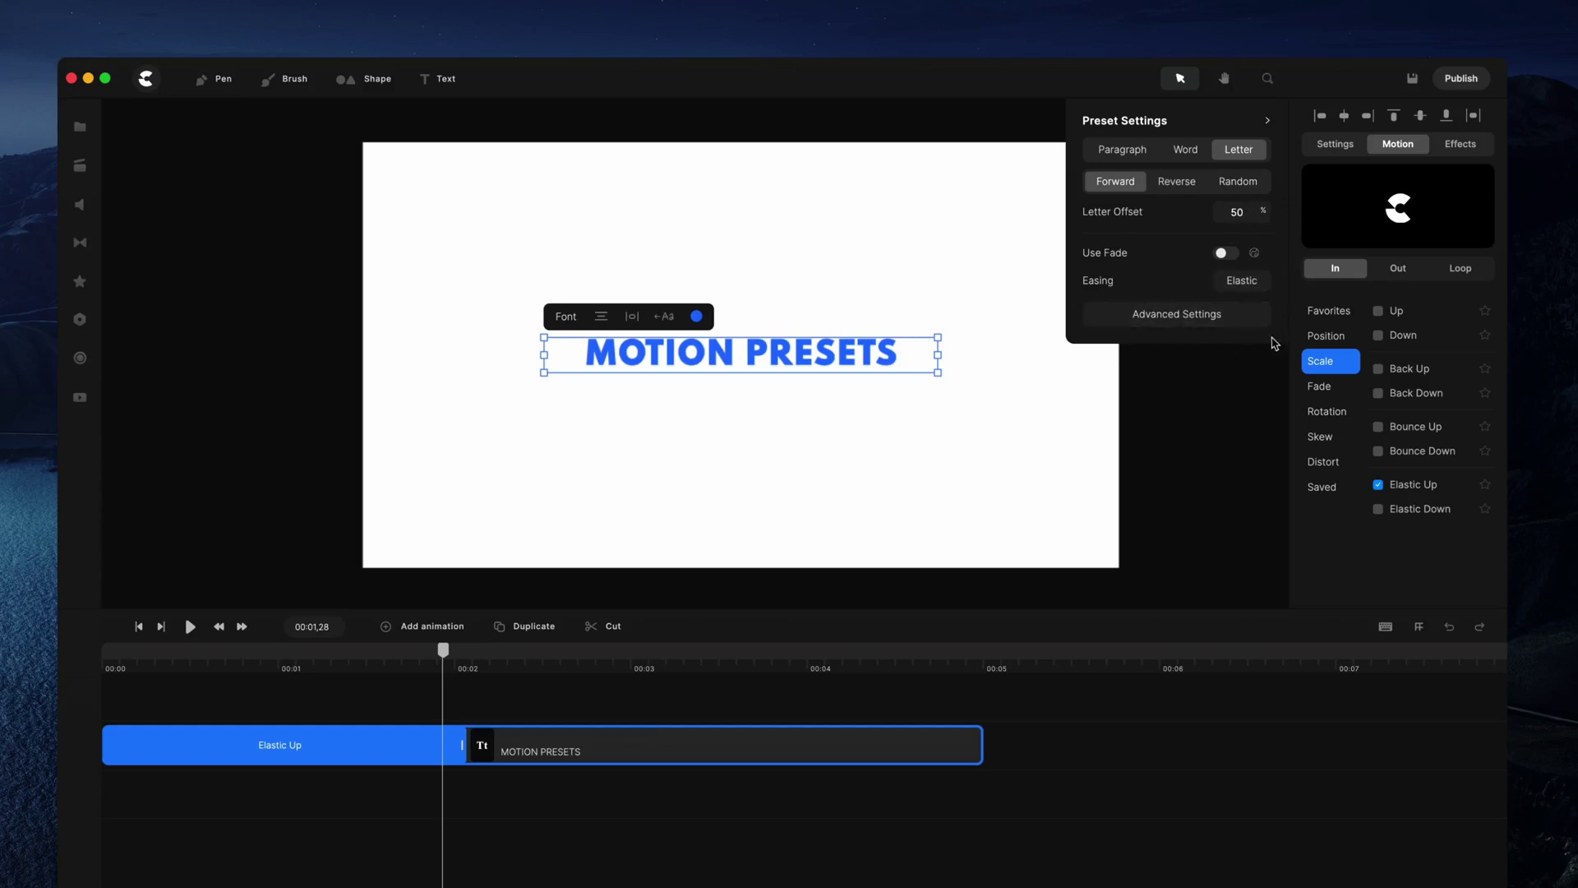
# Set the Elastic Up preset's advanced Rotation to -37 so the letters spin in
pyautogui.click(1212, 320)
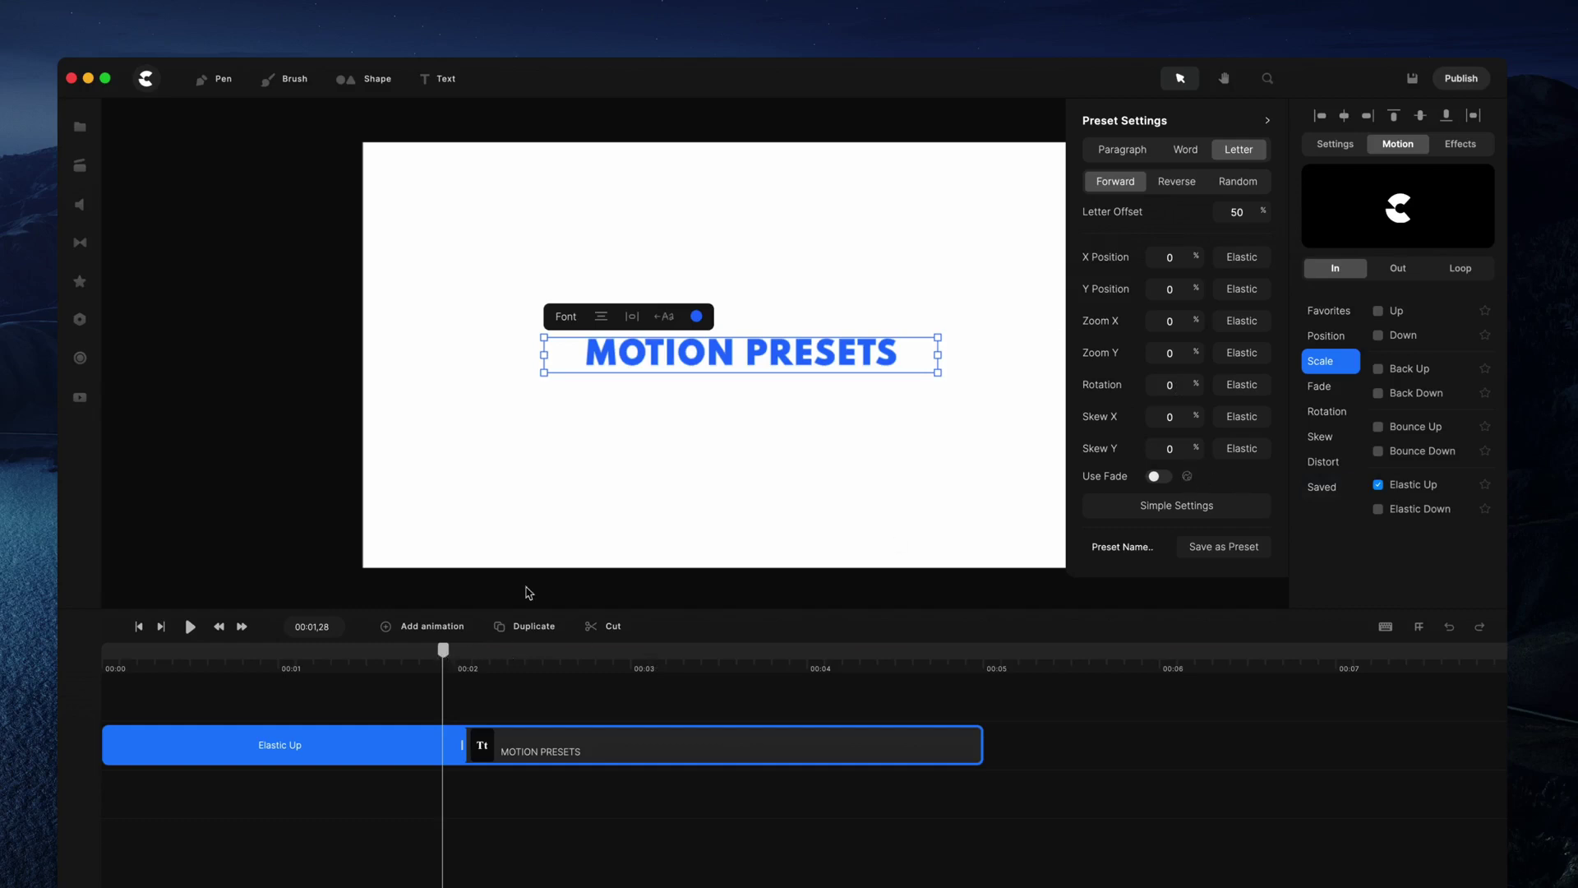
pyautogui.moveTo(448, 656); pyautogui.dragTo(367, 658)
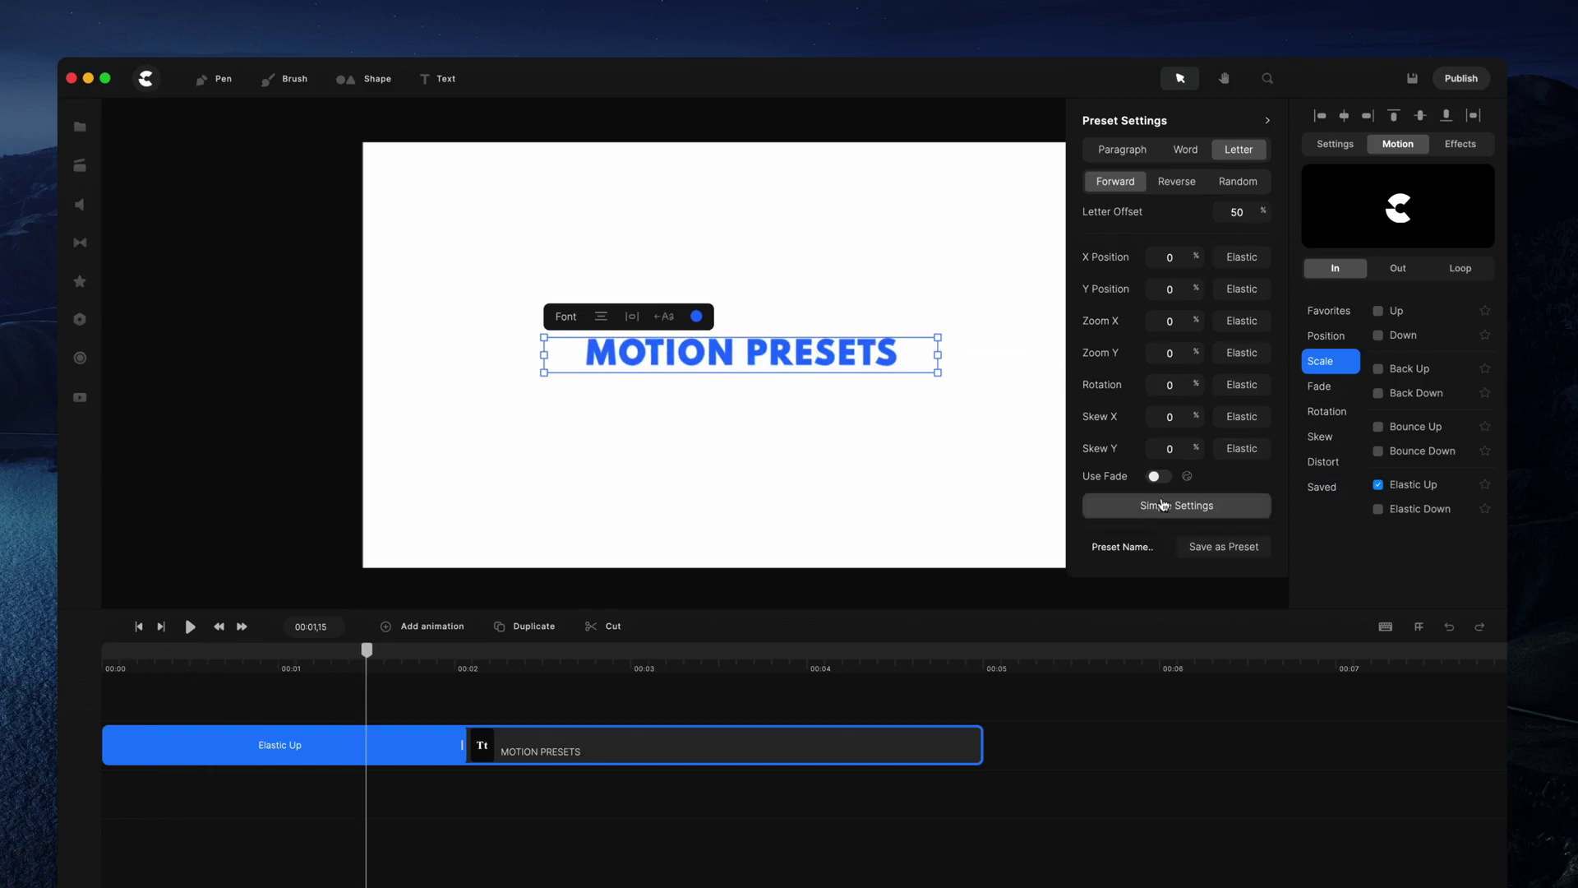
pyautogui.moveTo(1200, 387); pyautogui.dragTo(1170, 387)
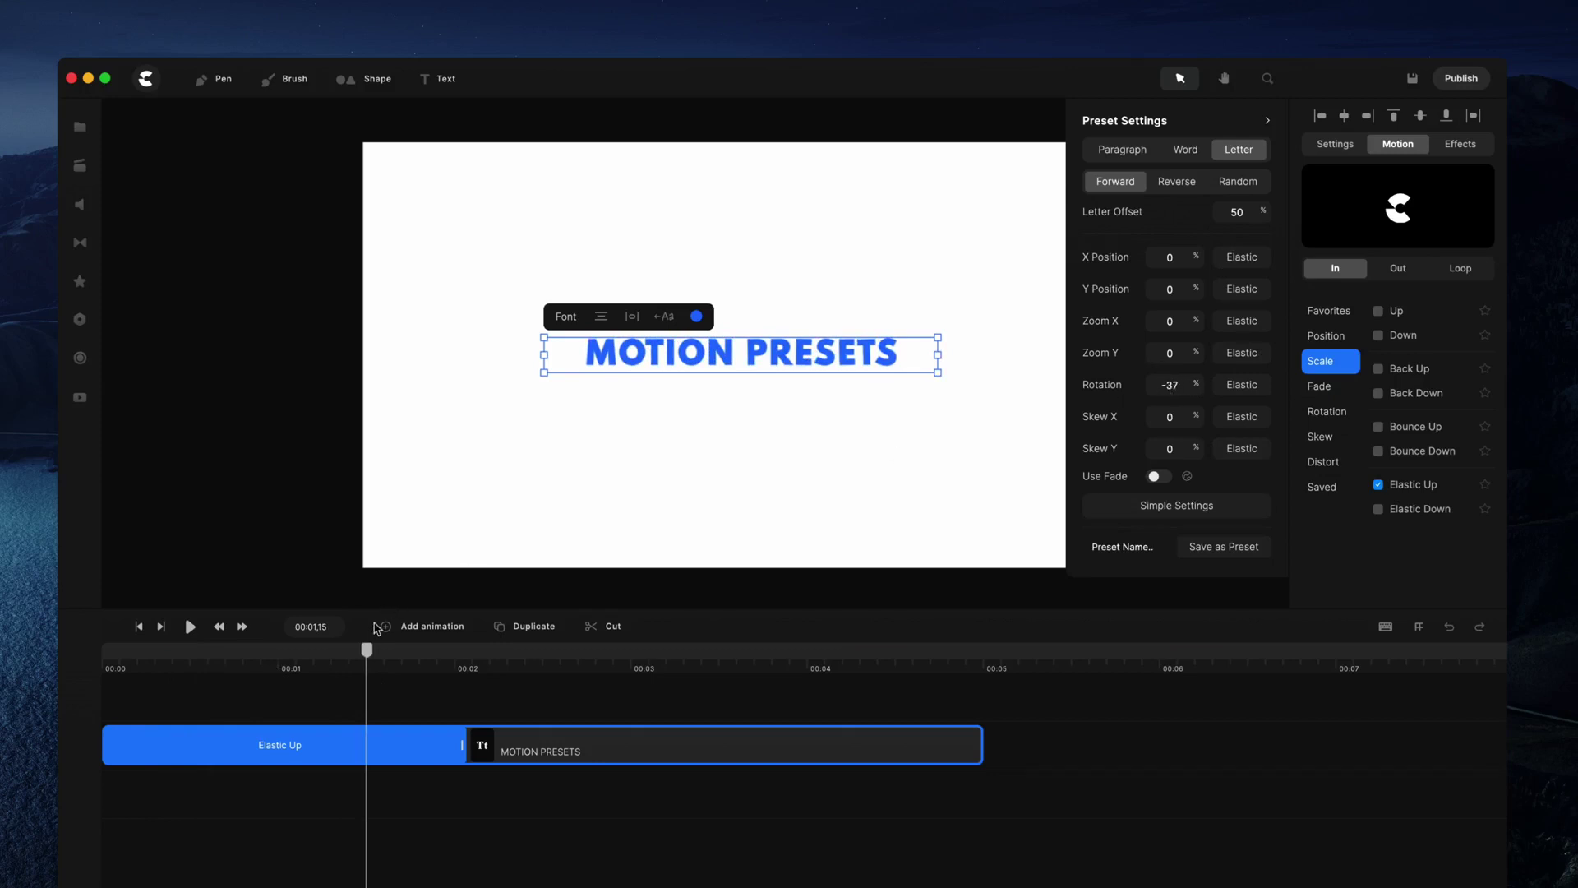
pyautogui.moveTo(366, 651); pyautogui.dragTo(103, 656)
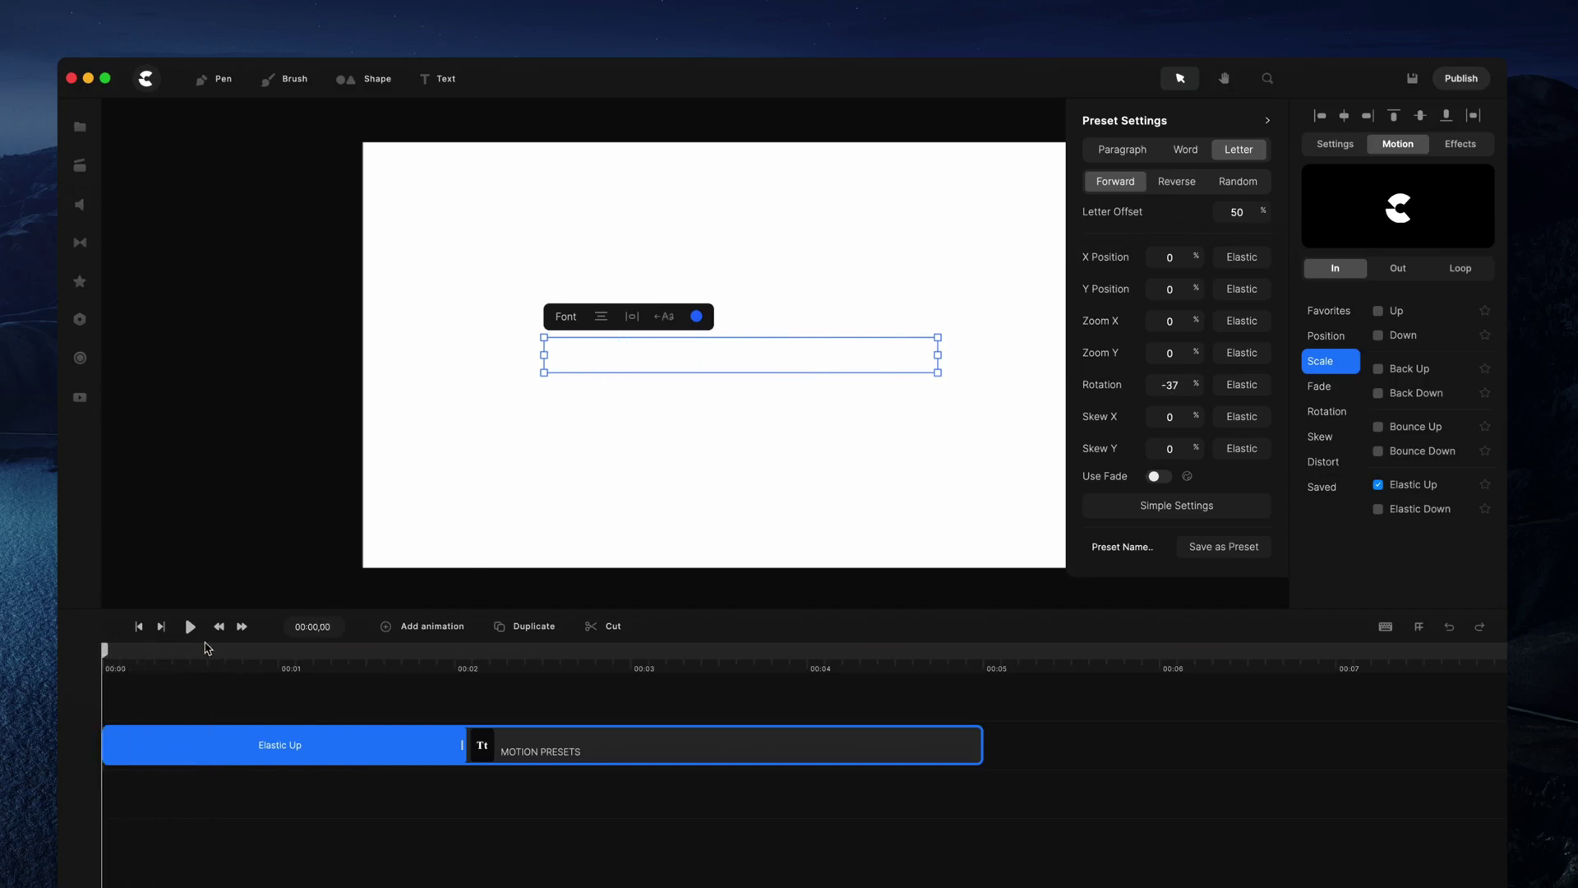
pyautogui.click(194, 631)
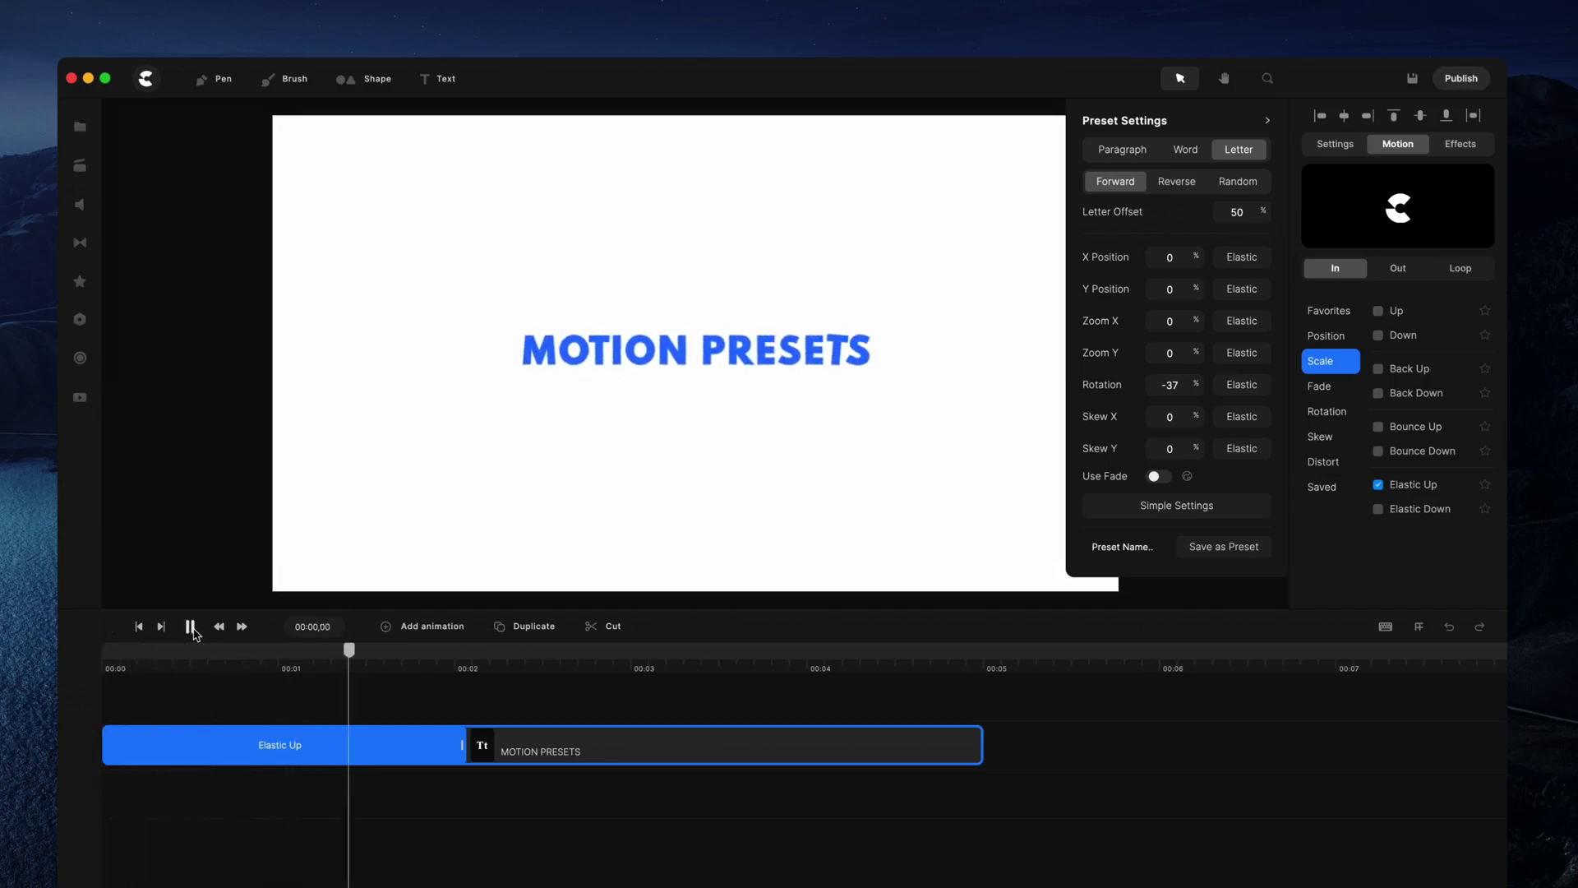
pyautogui.click(191, 628)
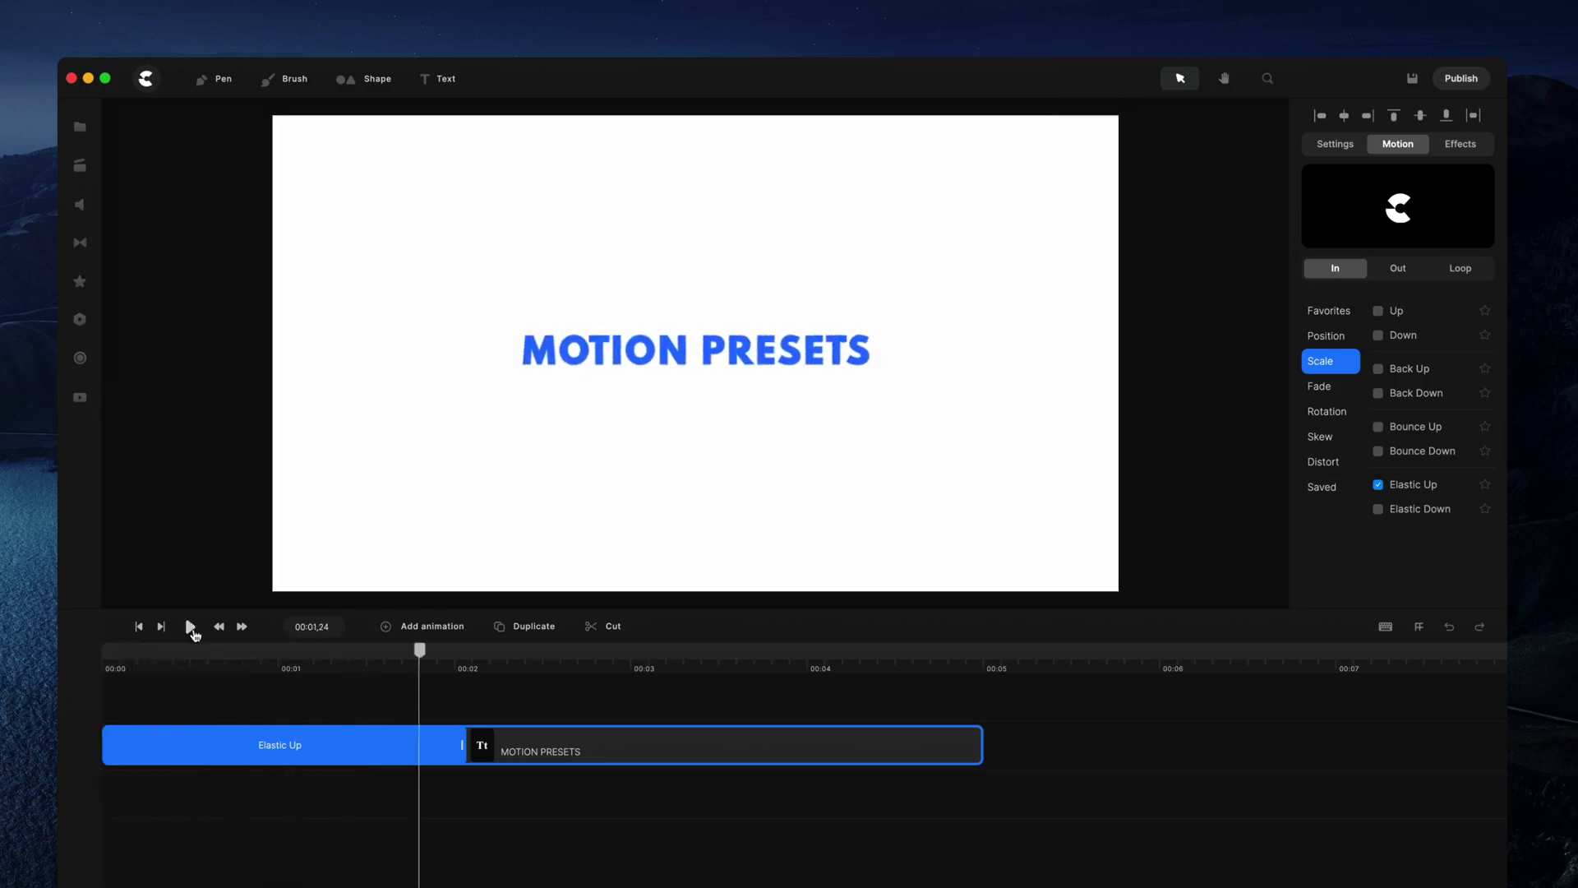
pyautogui.click(384, 762)
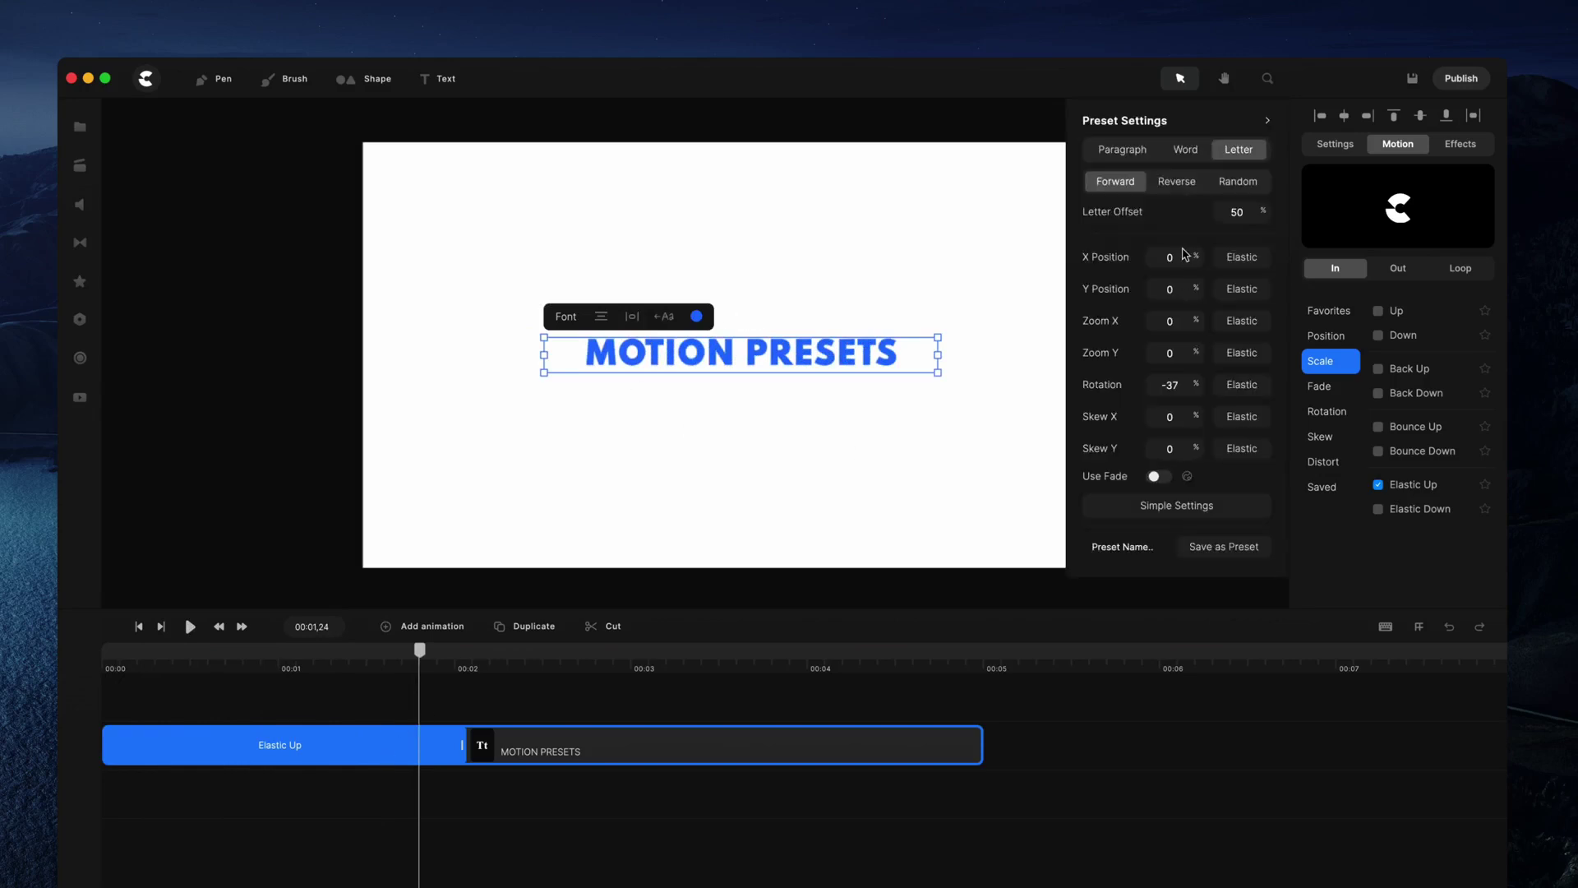
# Change the rotation's easing from Elastic to Bounce
pyautogui.click(1244, 388)
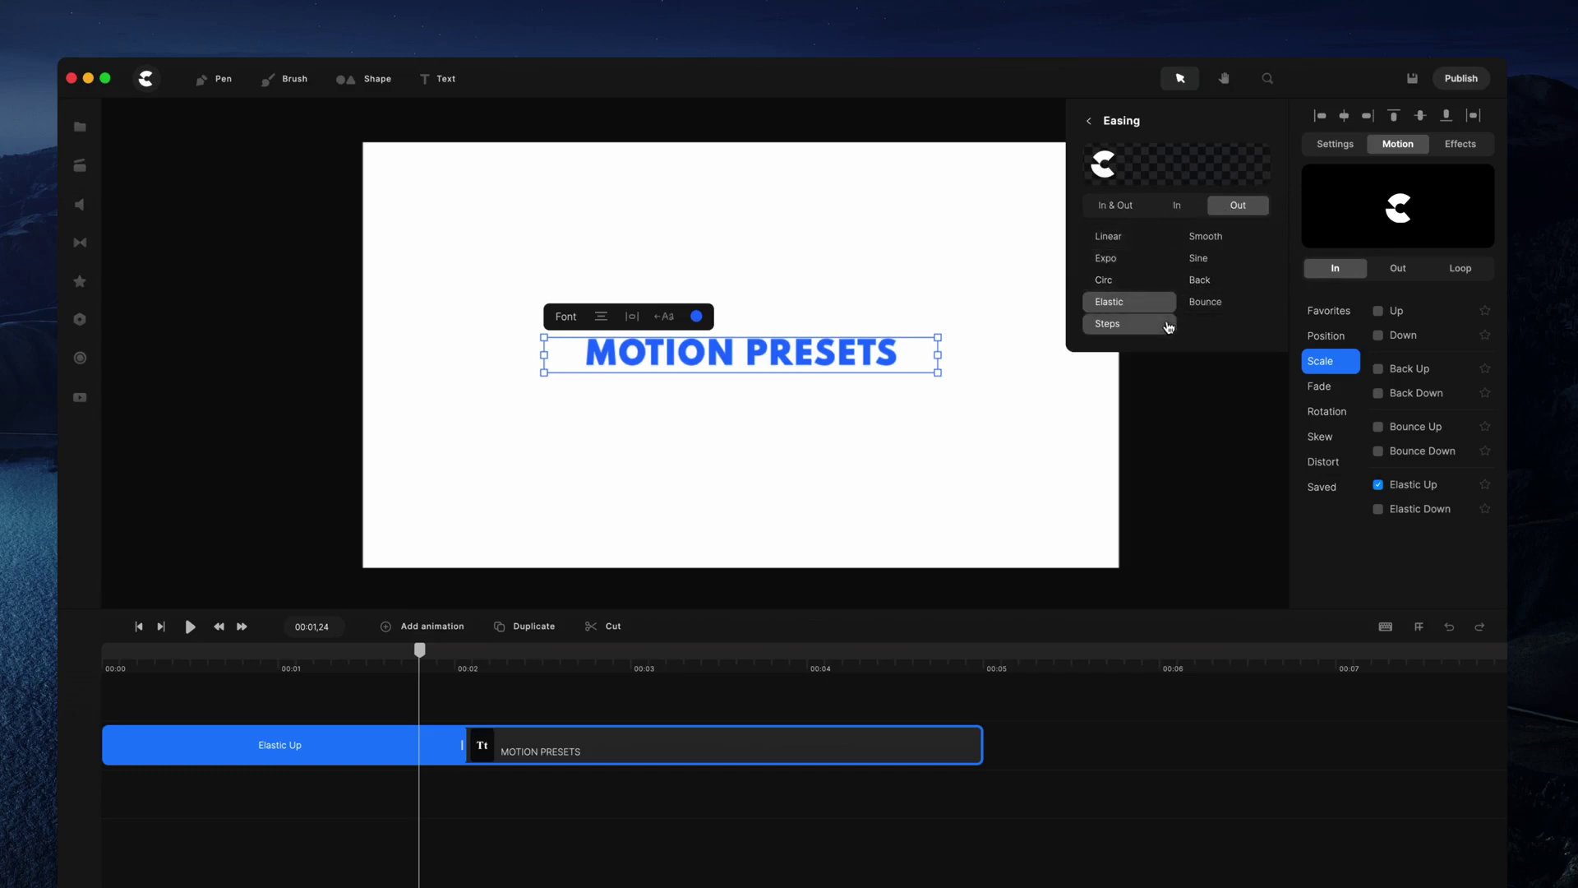
pyautogui.click(1225, 304)
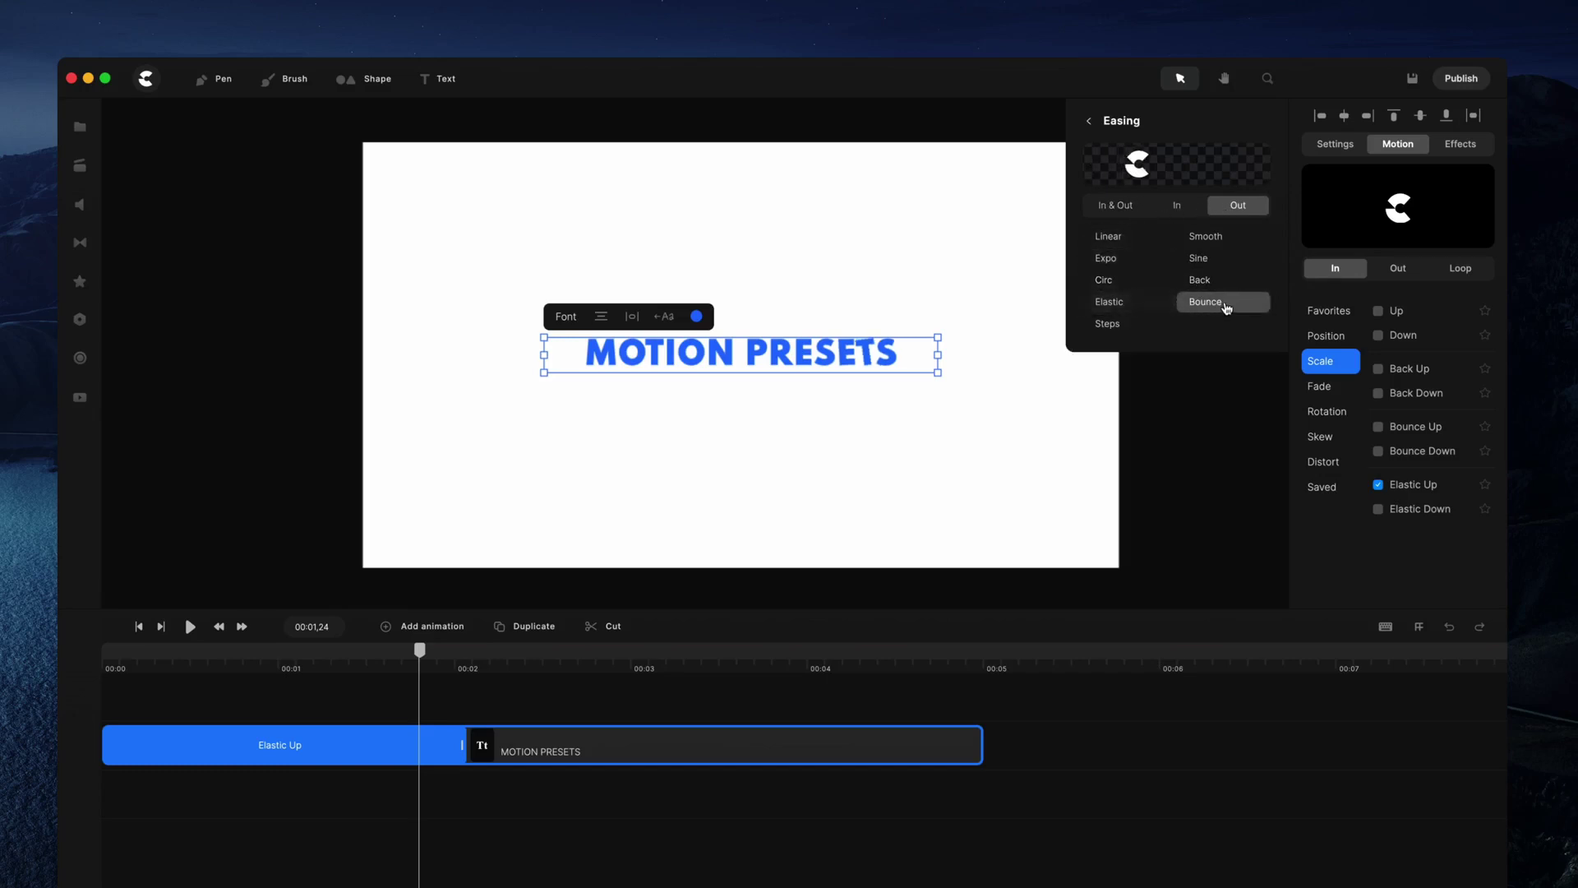
pyautogui.click(1141, 206)
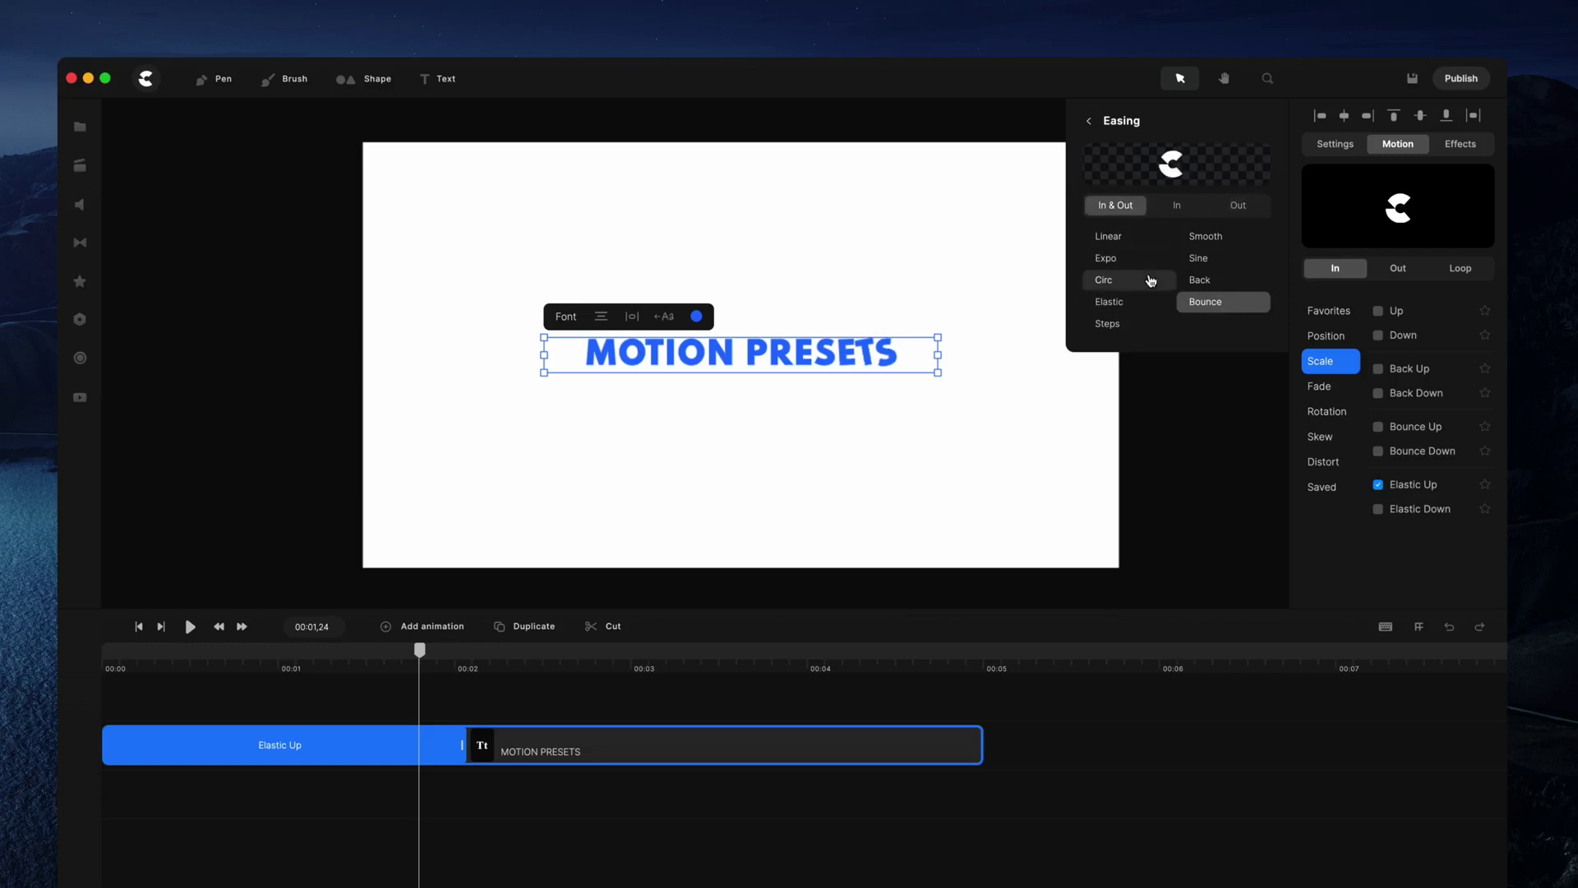
pyautogui.click(1090, 121)
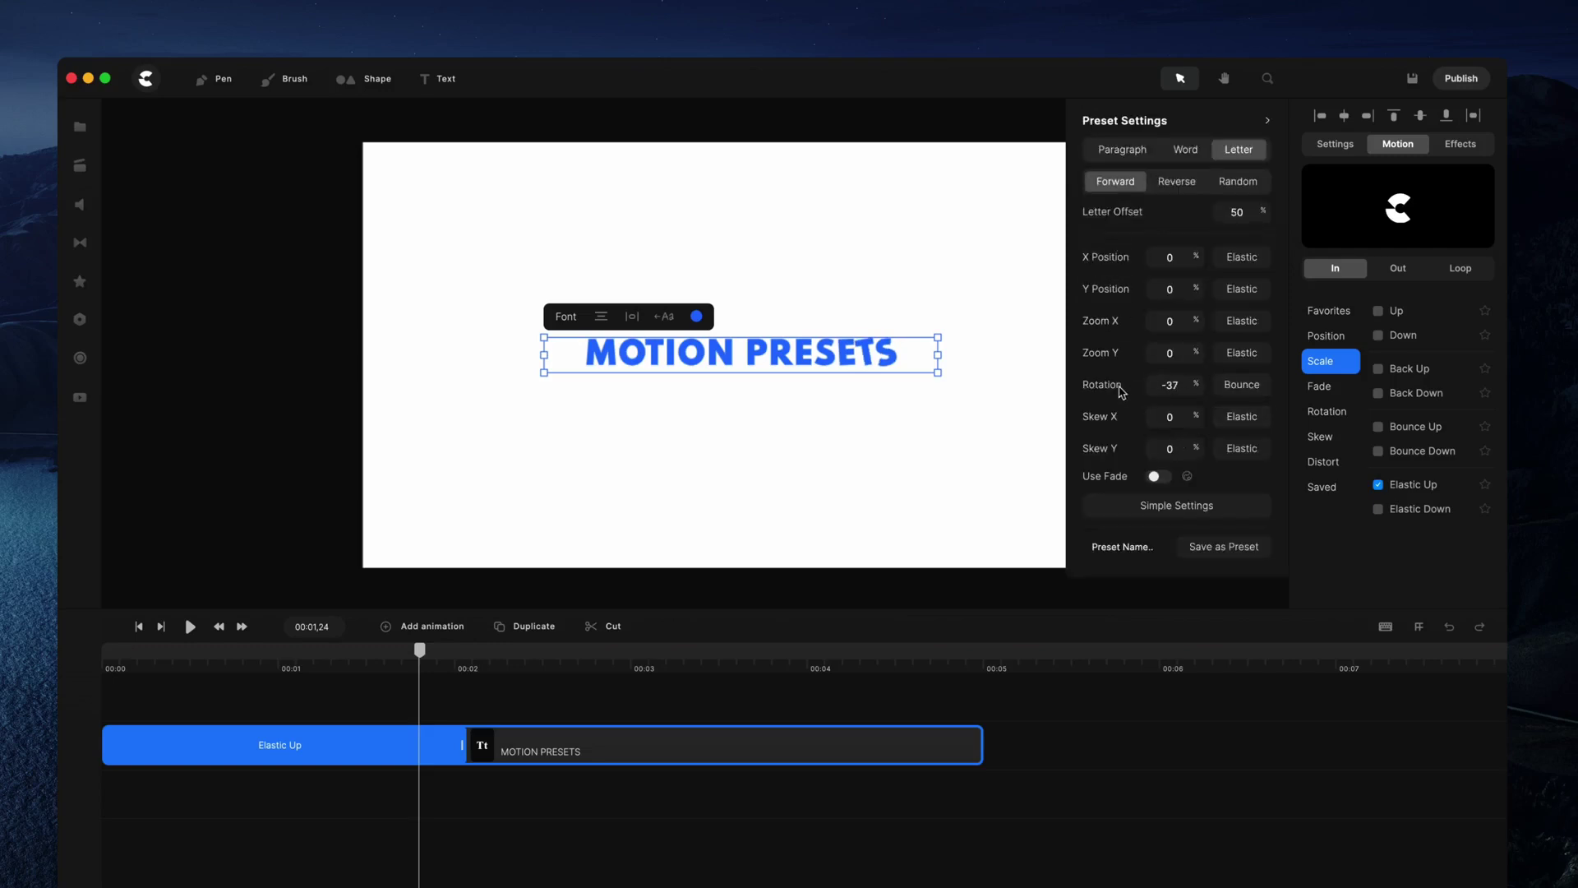
# Make the rotation's Bounce easing Out only and preview the spinning entrance
pyautogui.click(1241, 386)
pyautogui.click(1236, 206)
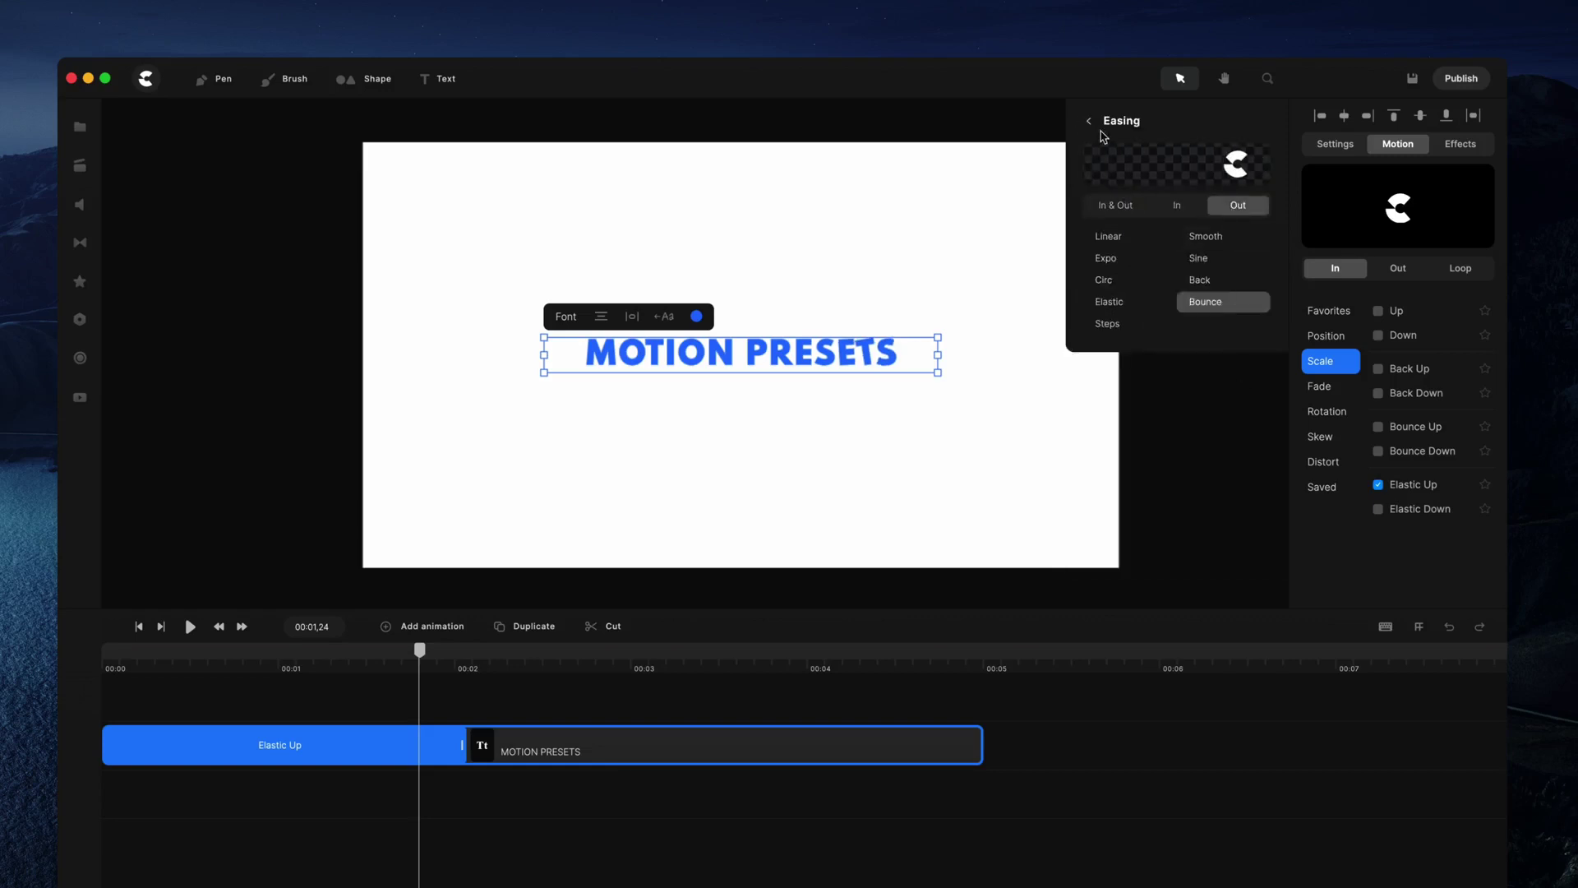
pyautogui.click(1092, 123)
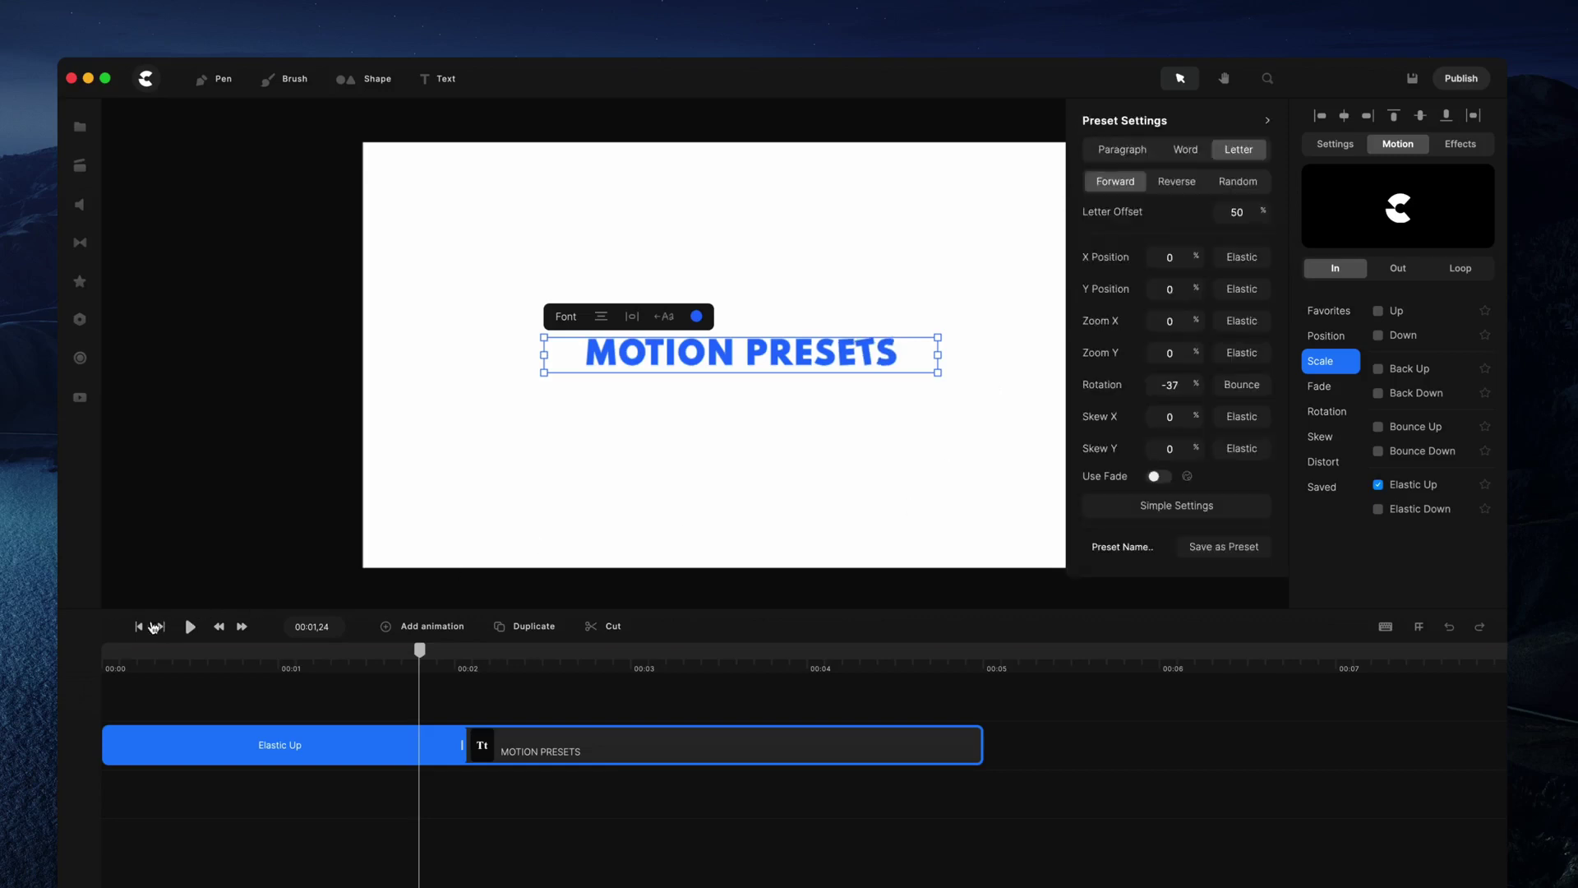
pyautogui.click(157, 627)
pyautogui.click(190, 626)
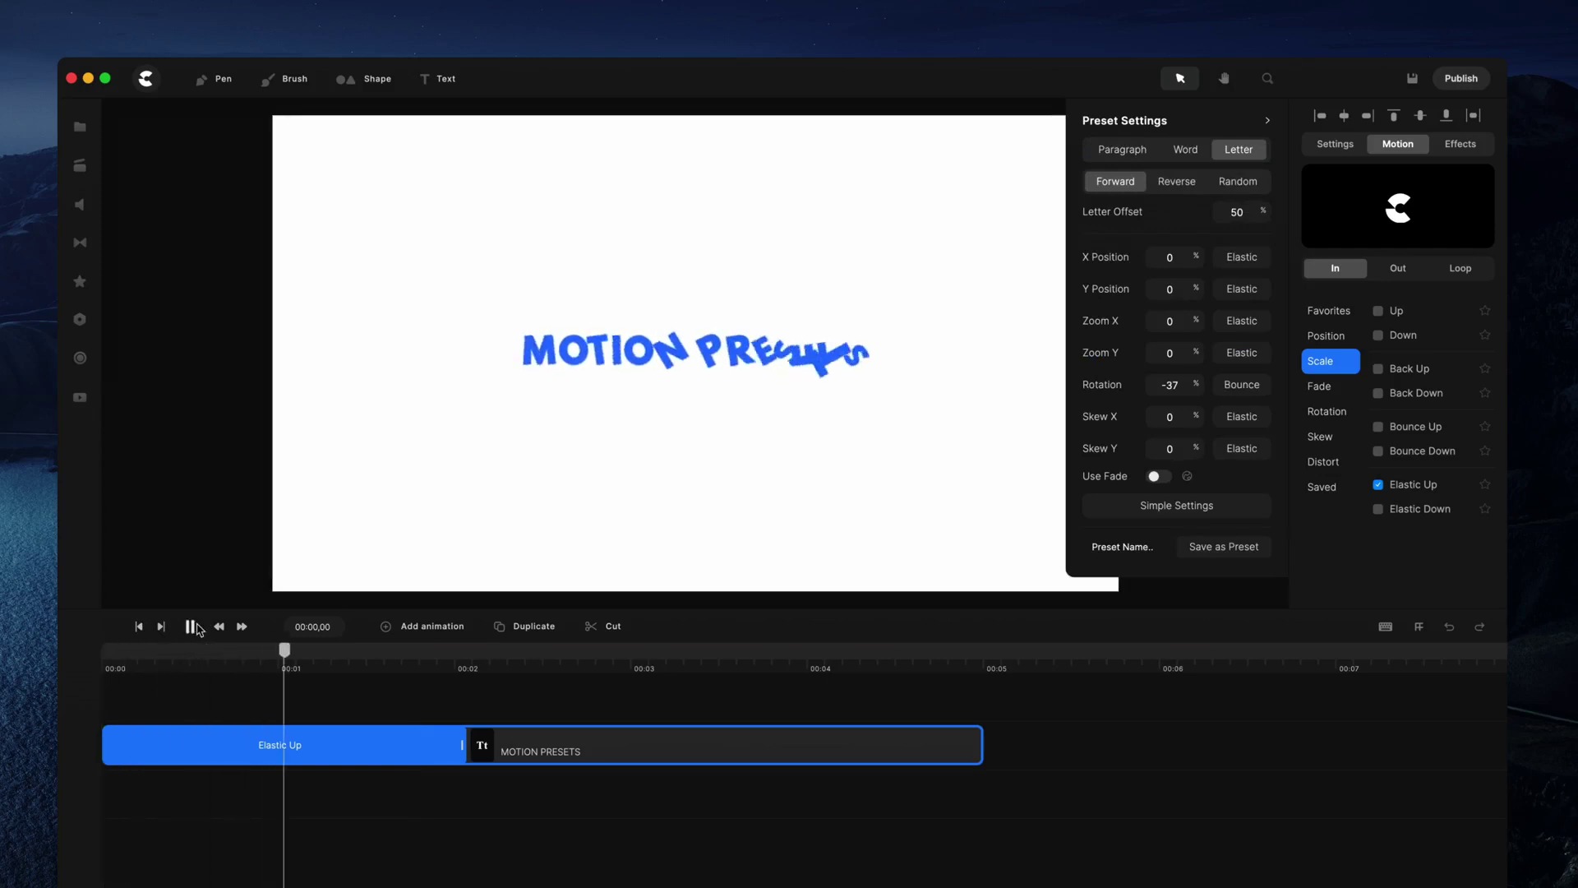
pyautogui.click(190, 627)
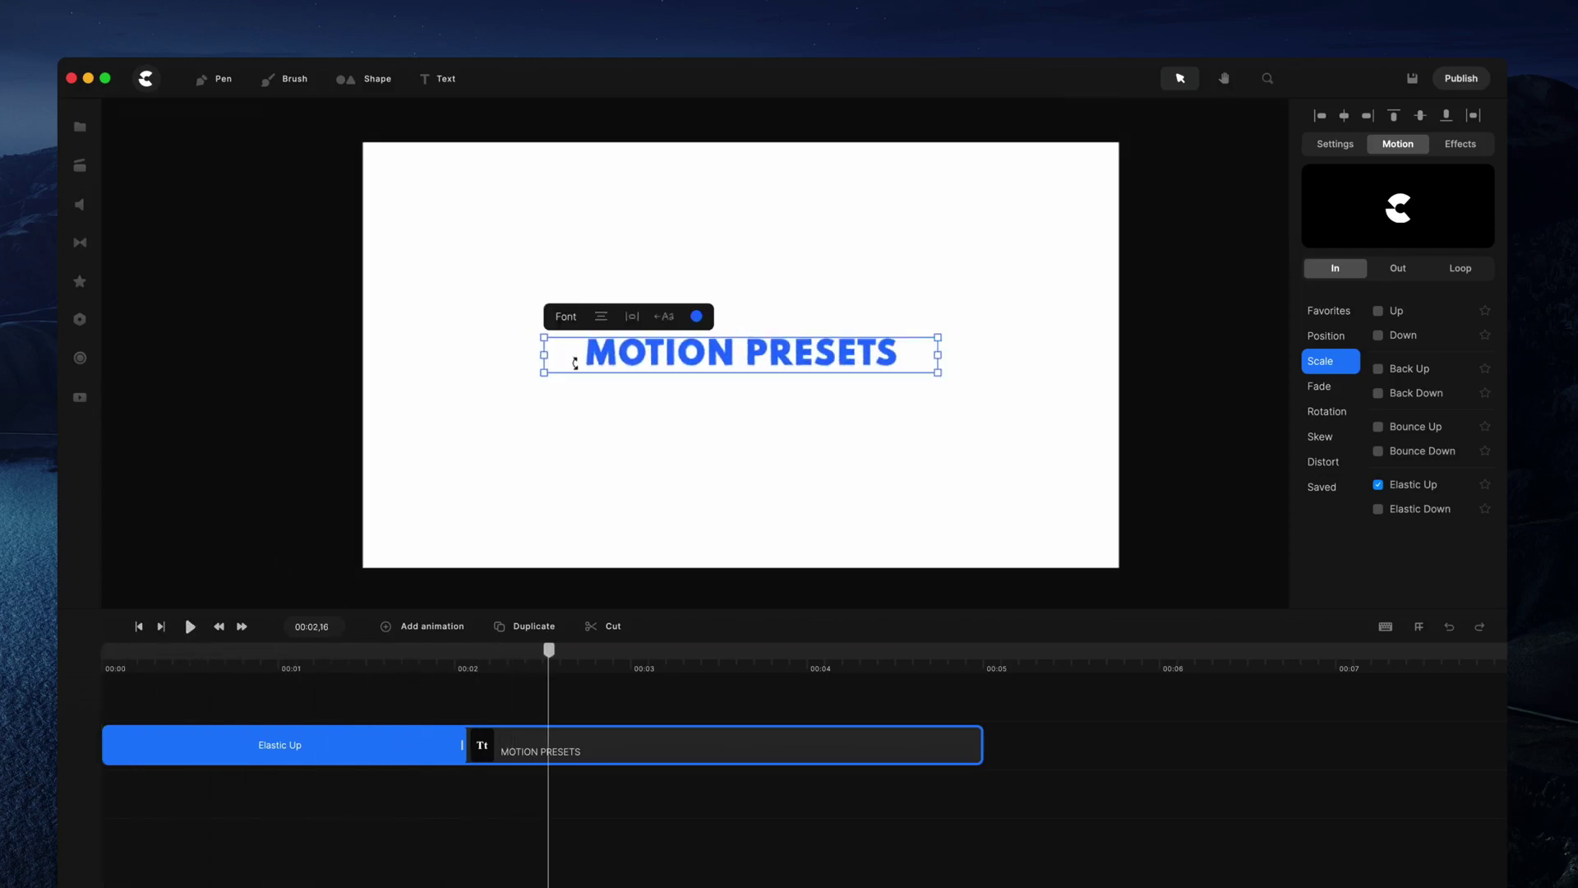
# Save the customised entrance as the preset 'Rotate Bounce' and view it under Saved
pyautogui.click(395, 660)
pyautogui.click(389, 739)
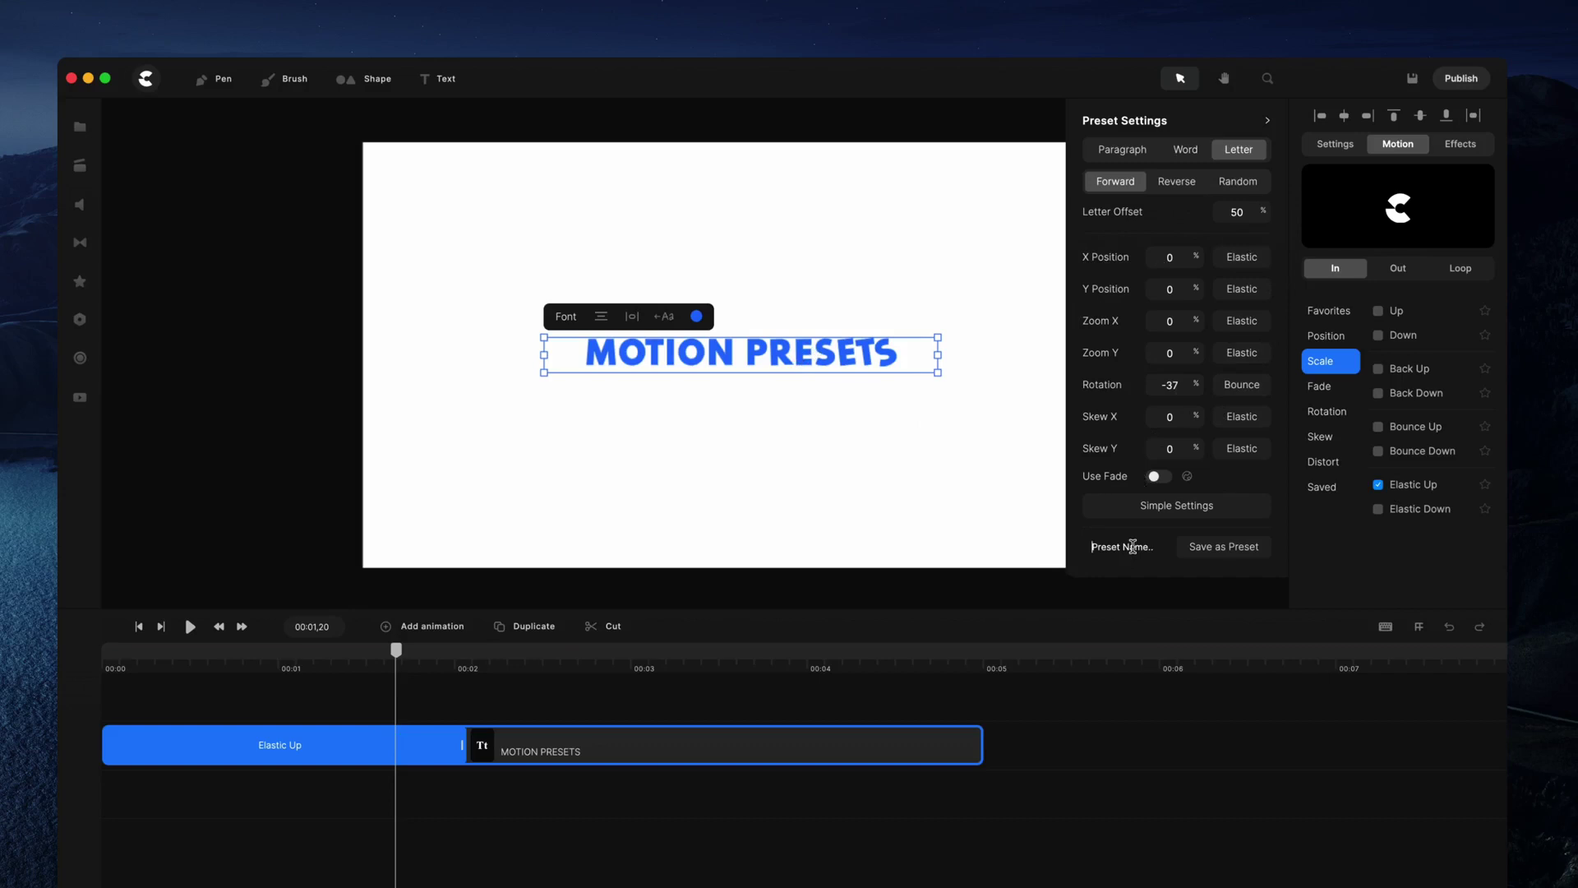
pyautogui.write('Rotate Bounce')
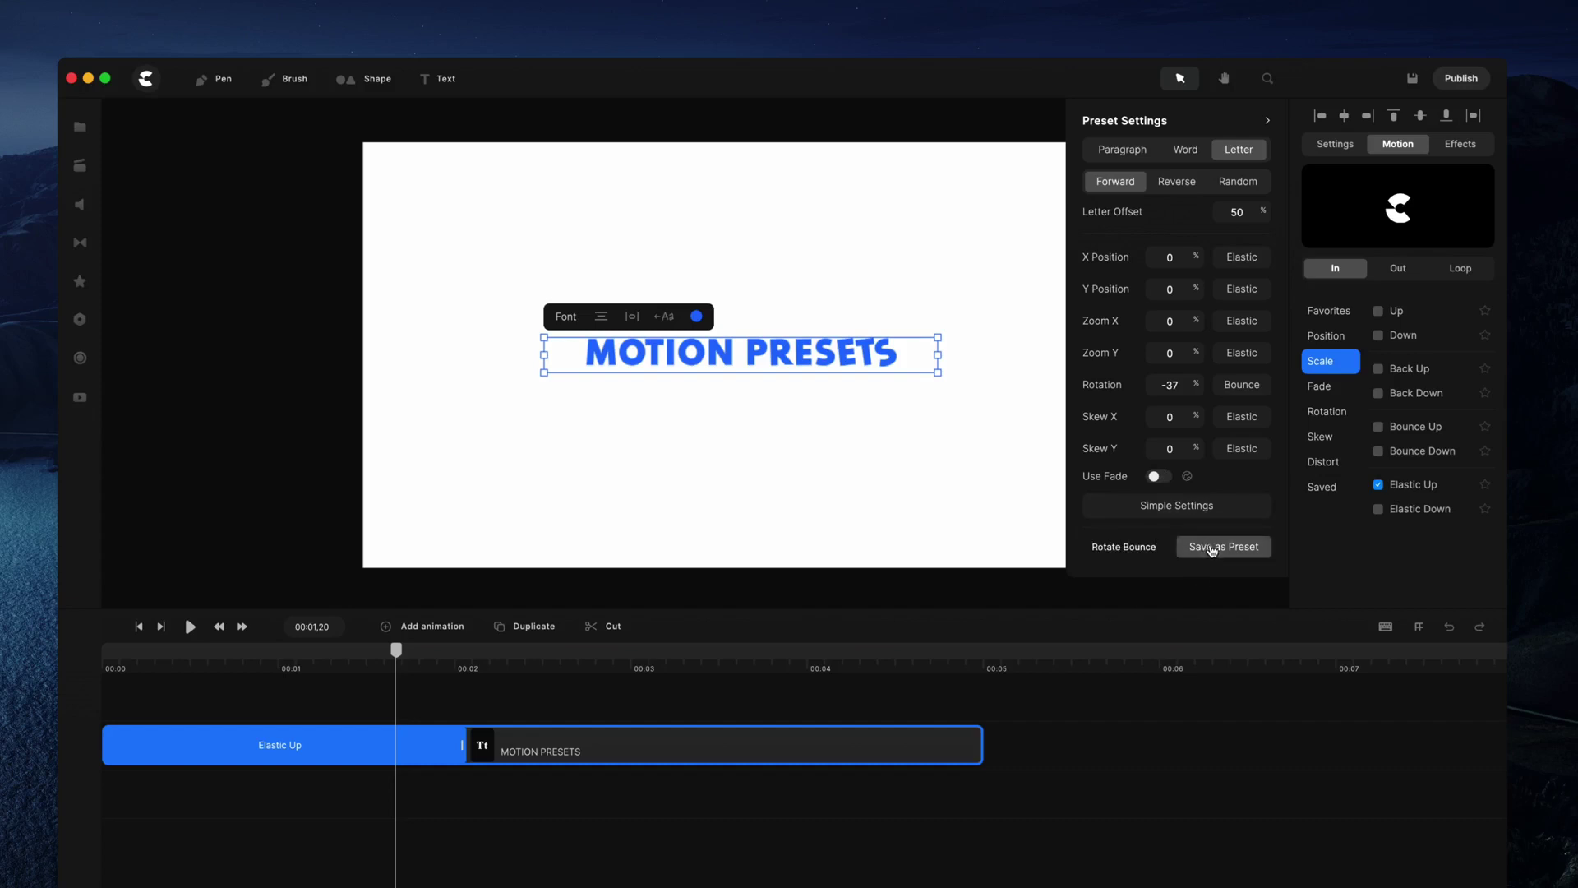
pyautogui.click(1216, 547)
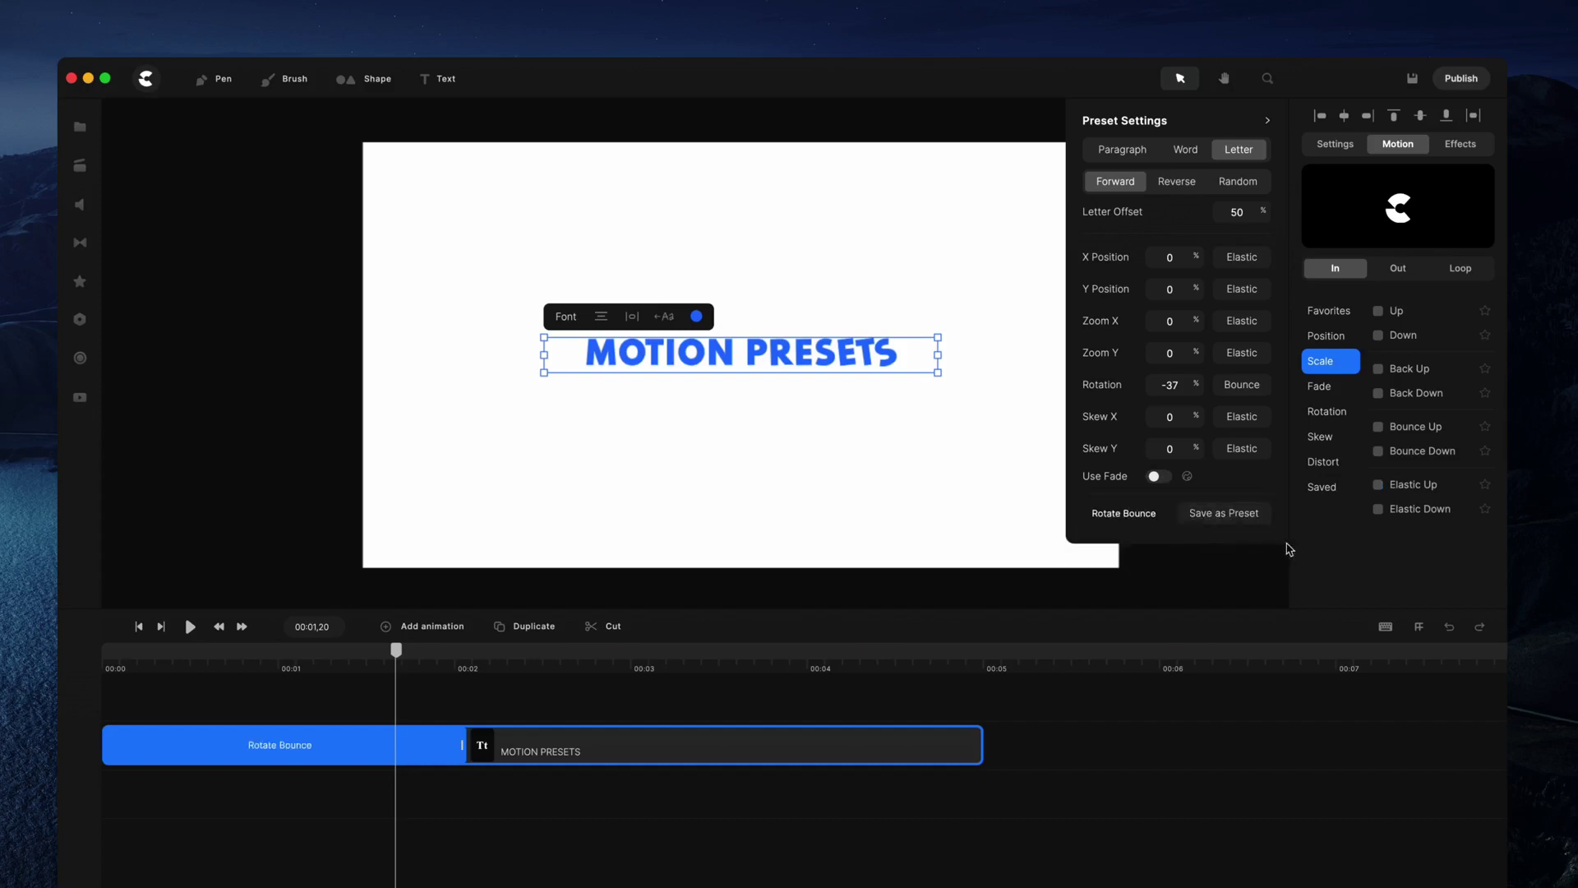
pyautogui.click(1328, 493)
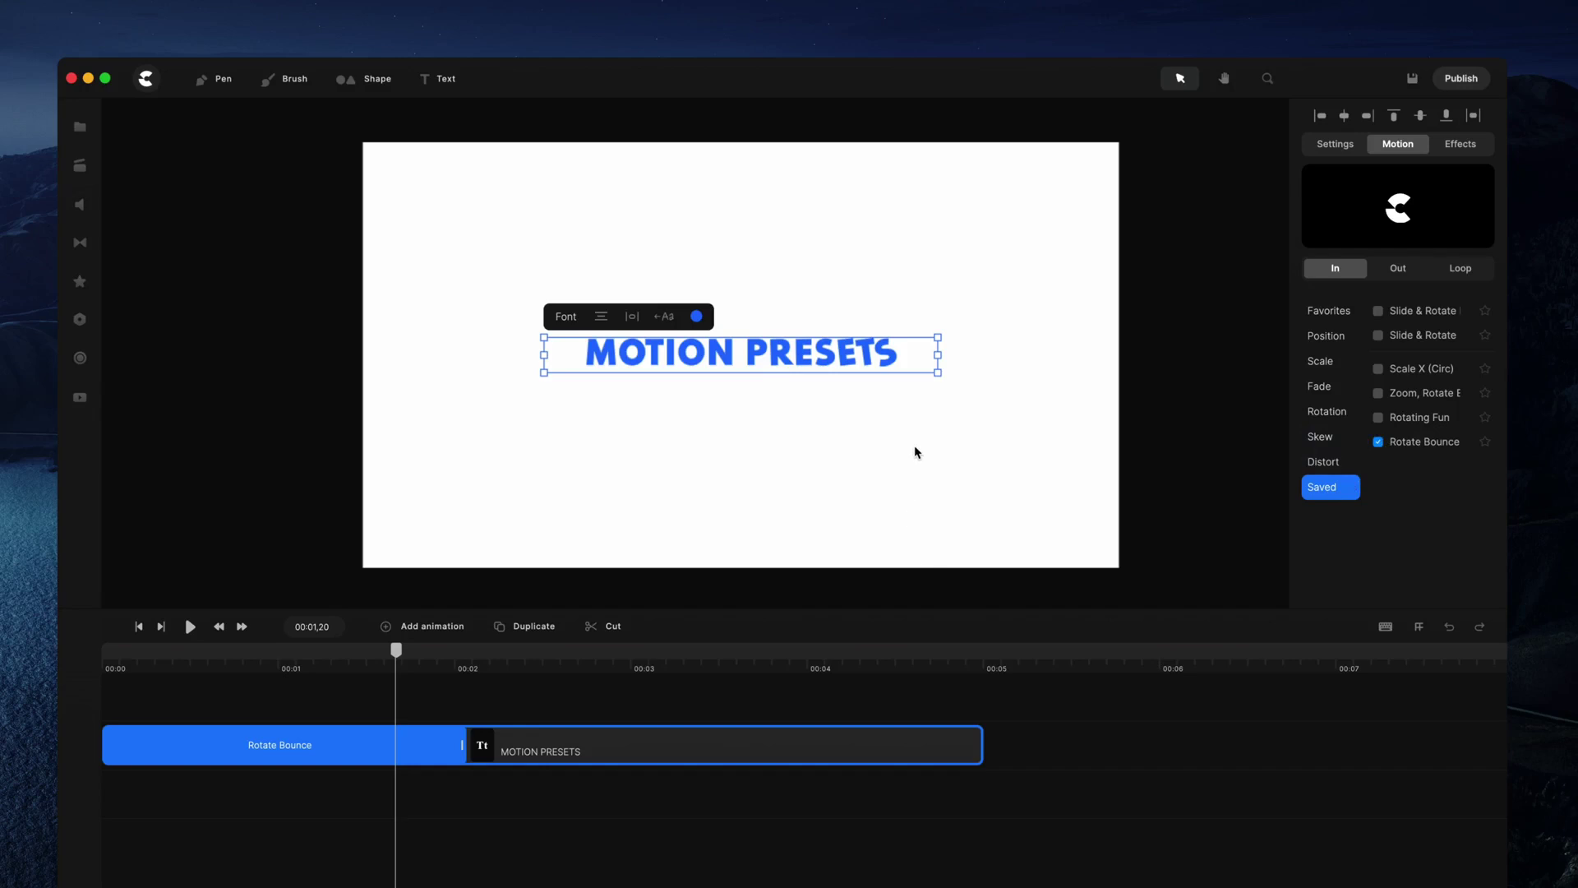
# Add a Fade Out exit animation to the end of the text's clip
pyautogui.click(1408, 271)
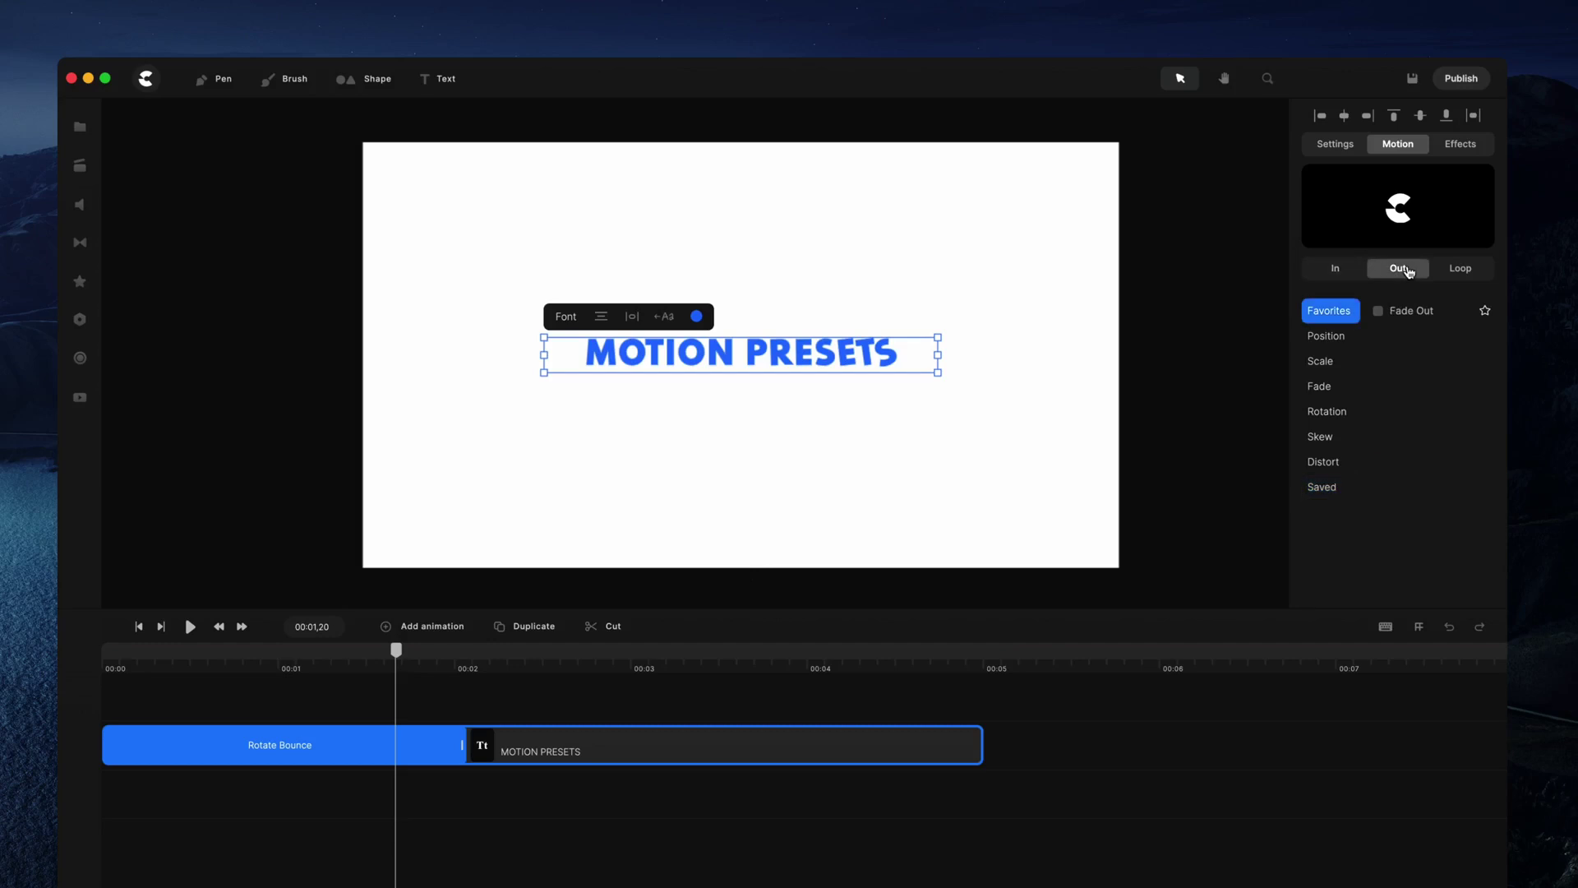
pyautogui.click(1379, 313)
pyautogui.click(812, 658)
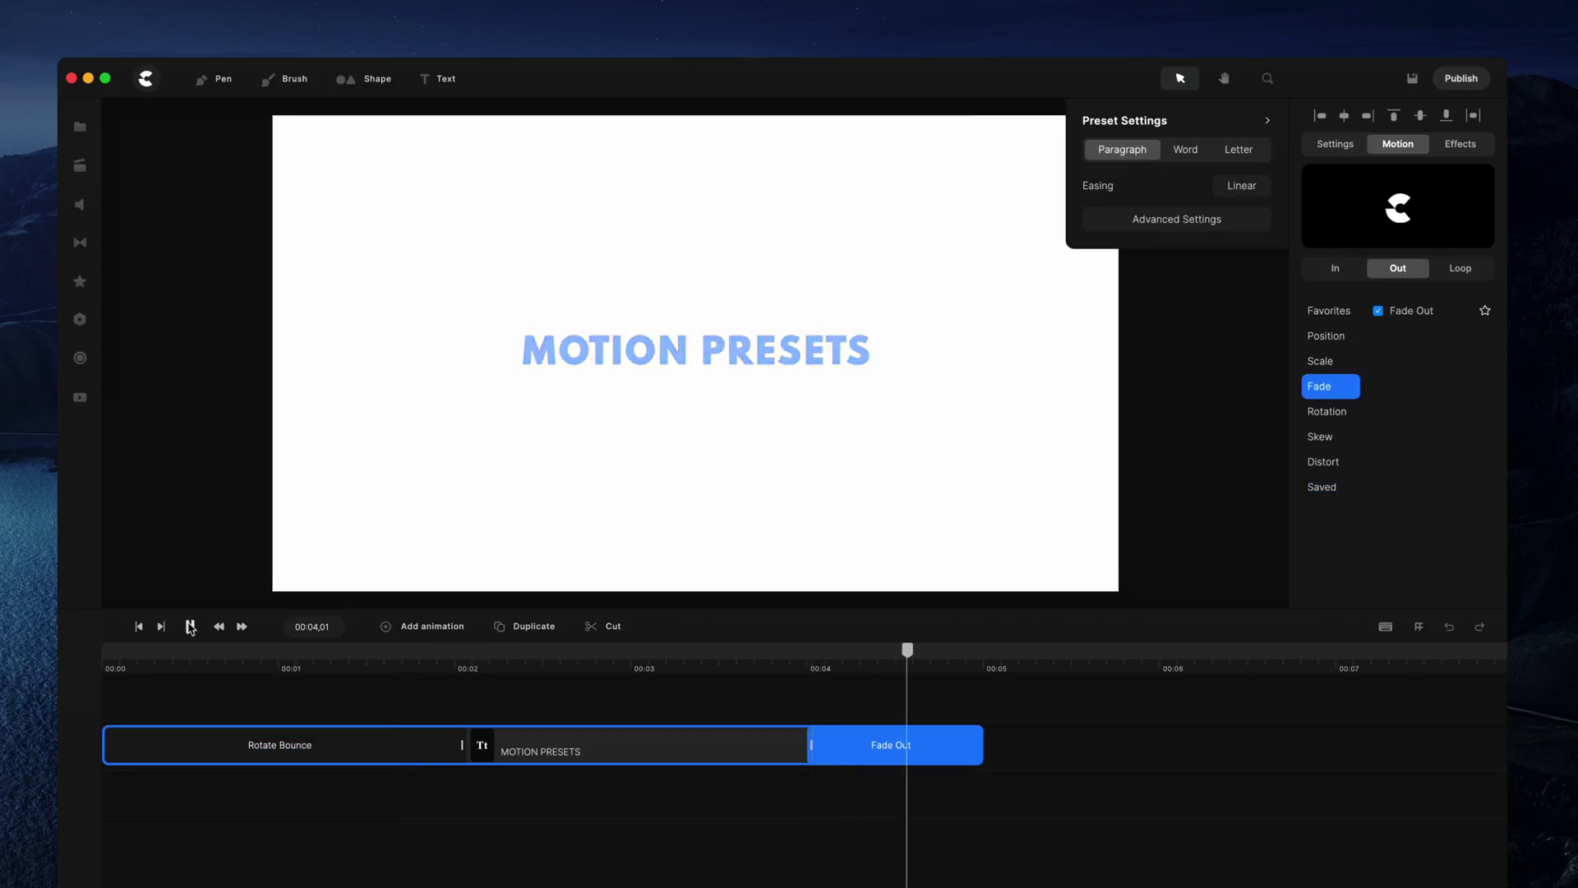
pyautogui.click(1470, 274)
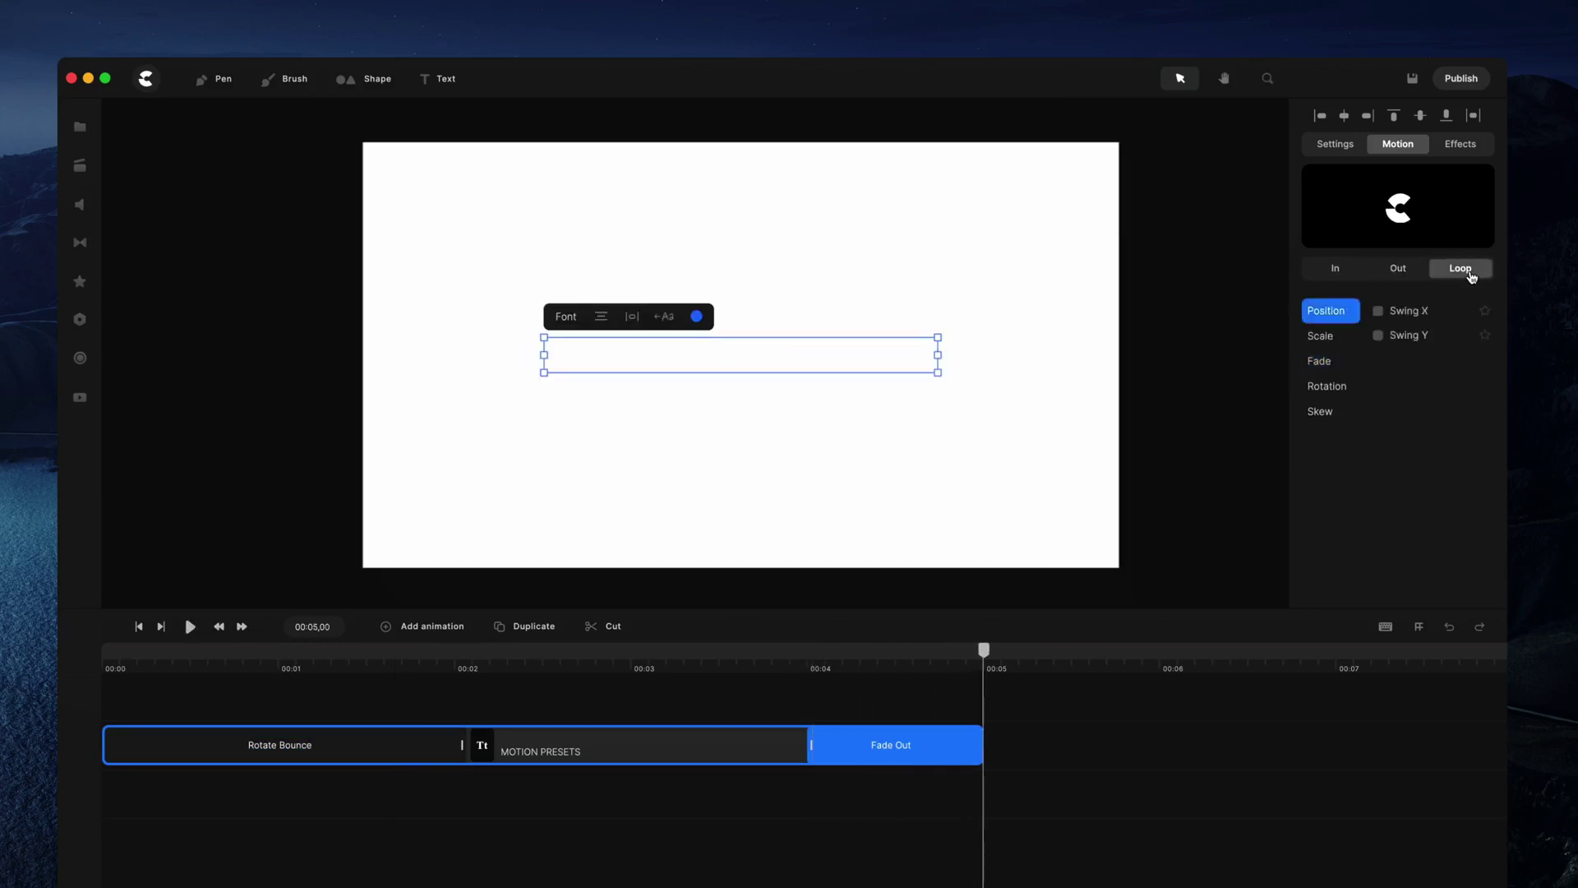
# Add a Scale 'In & Out' loop spanning from the intro's end to the Fade Out, then preview
pyautogui.click(1353, 340)
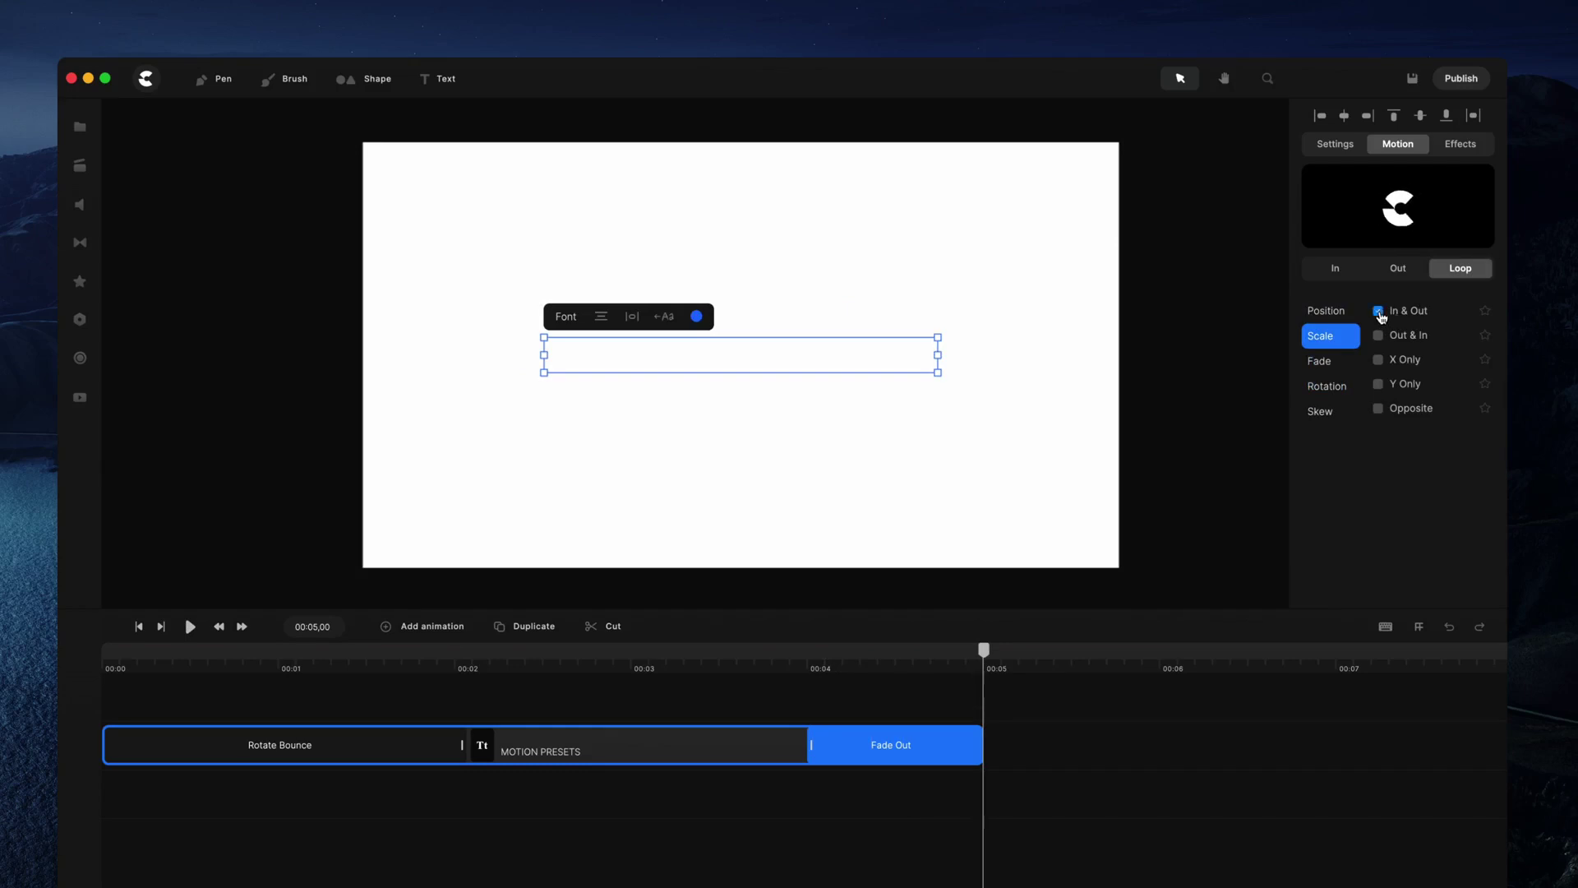
pyautogui.click(479, 655)
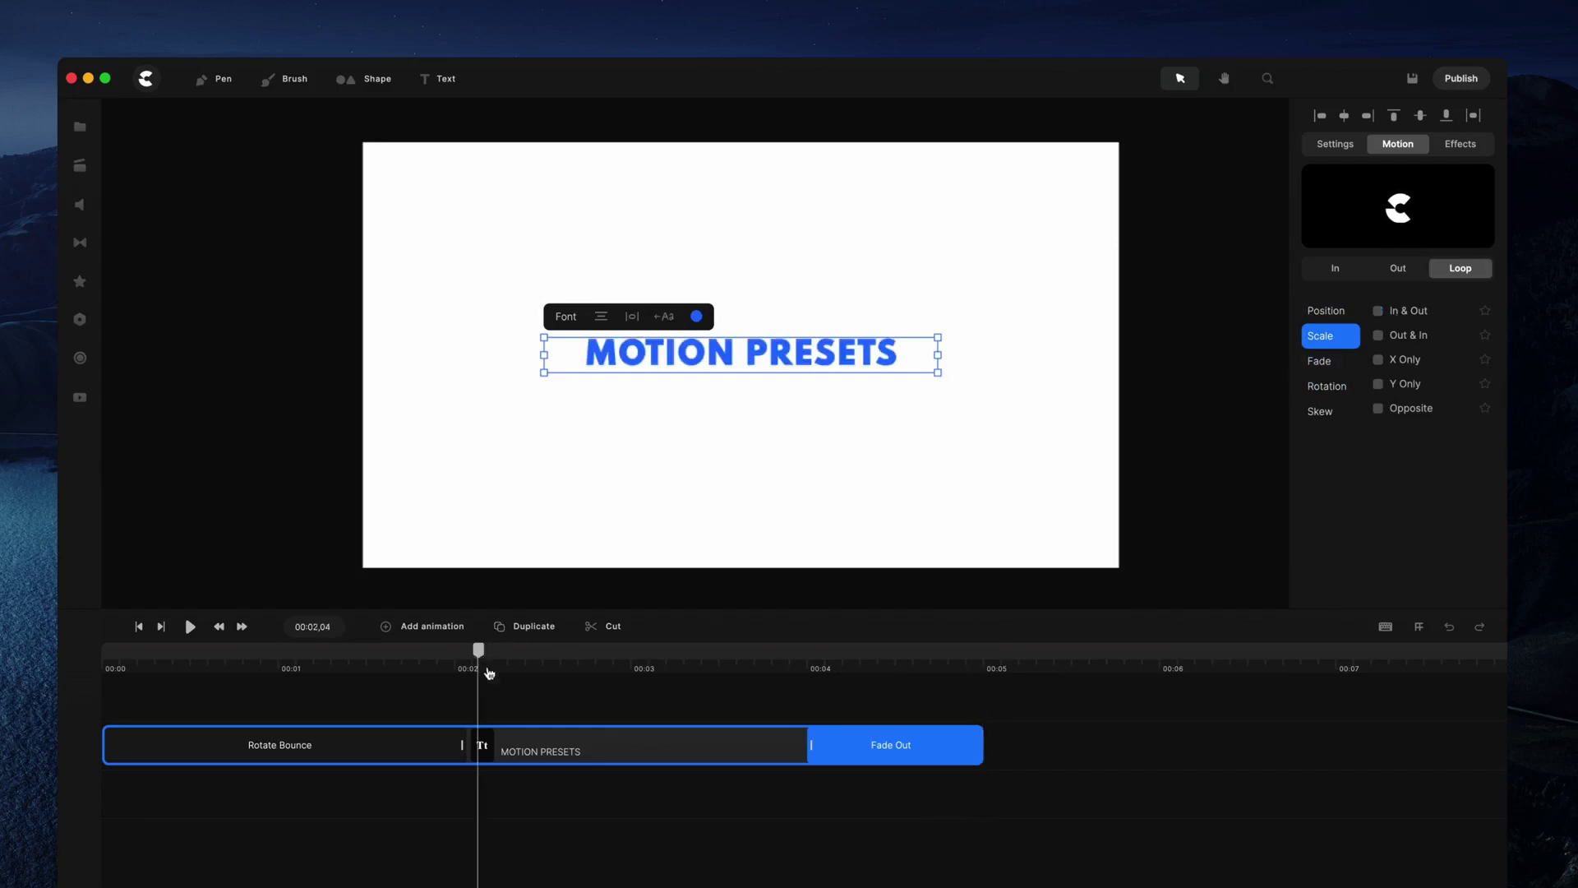
pyautogui.click(1379, 311)
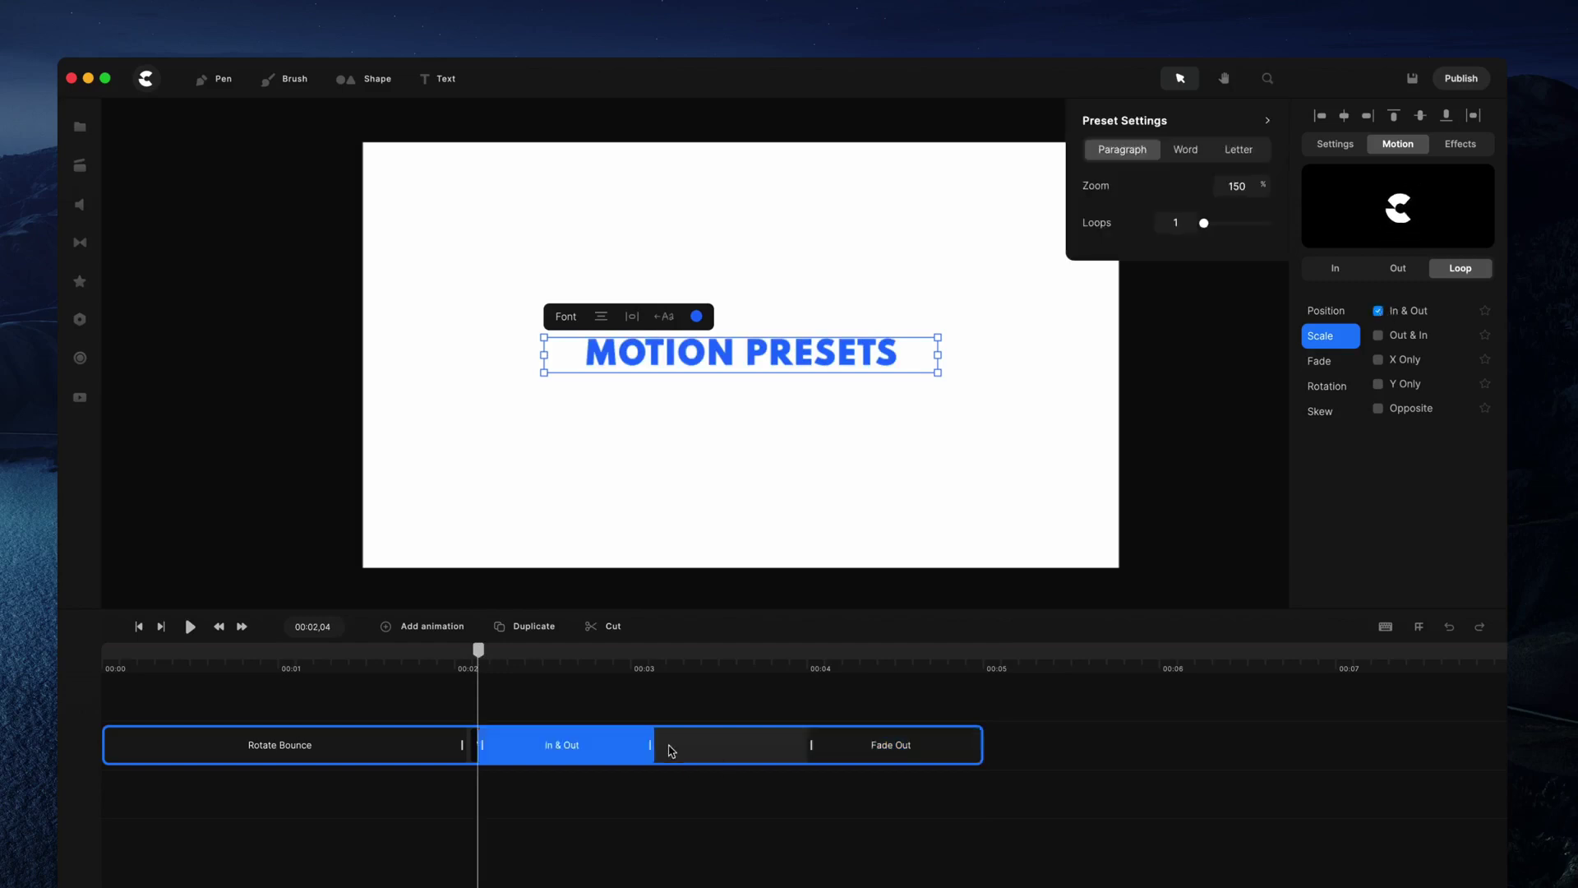
pyautogui.moveTo(648, 745); pyautogui.dragTo(805, 744)
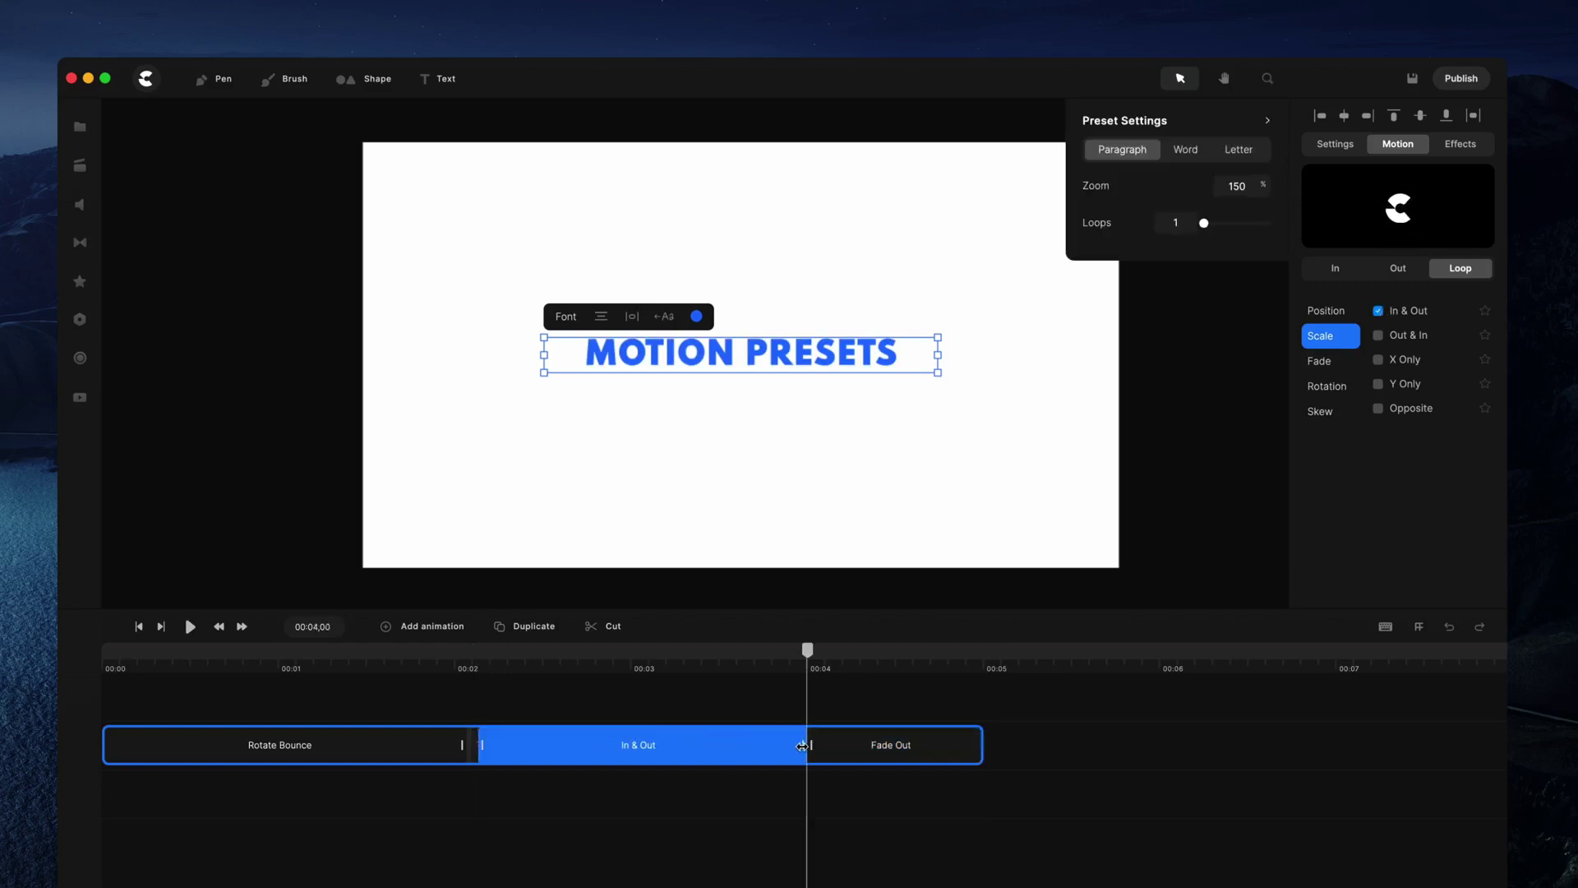
pyautogui.moveTo(485, 742); pyautogui.dragTo(467, 744)
pyautogui.click(448, 666)
pyautogui.click(191, 628)
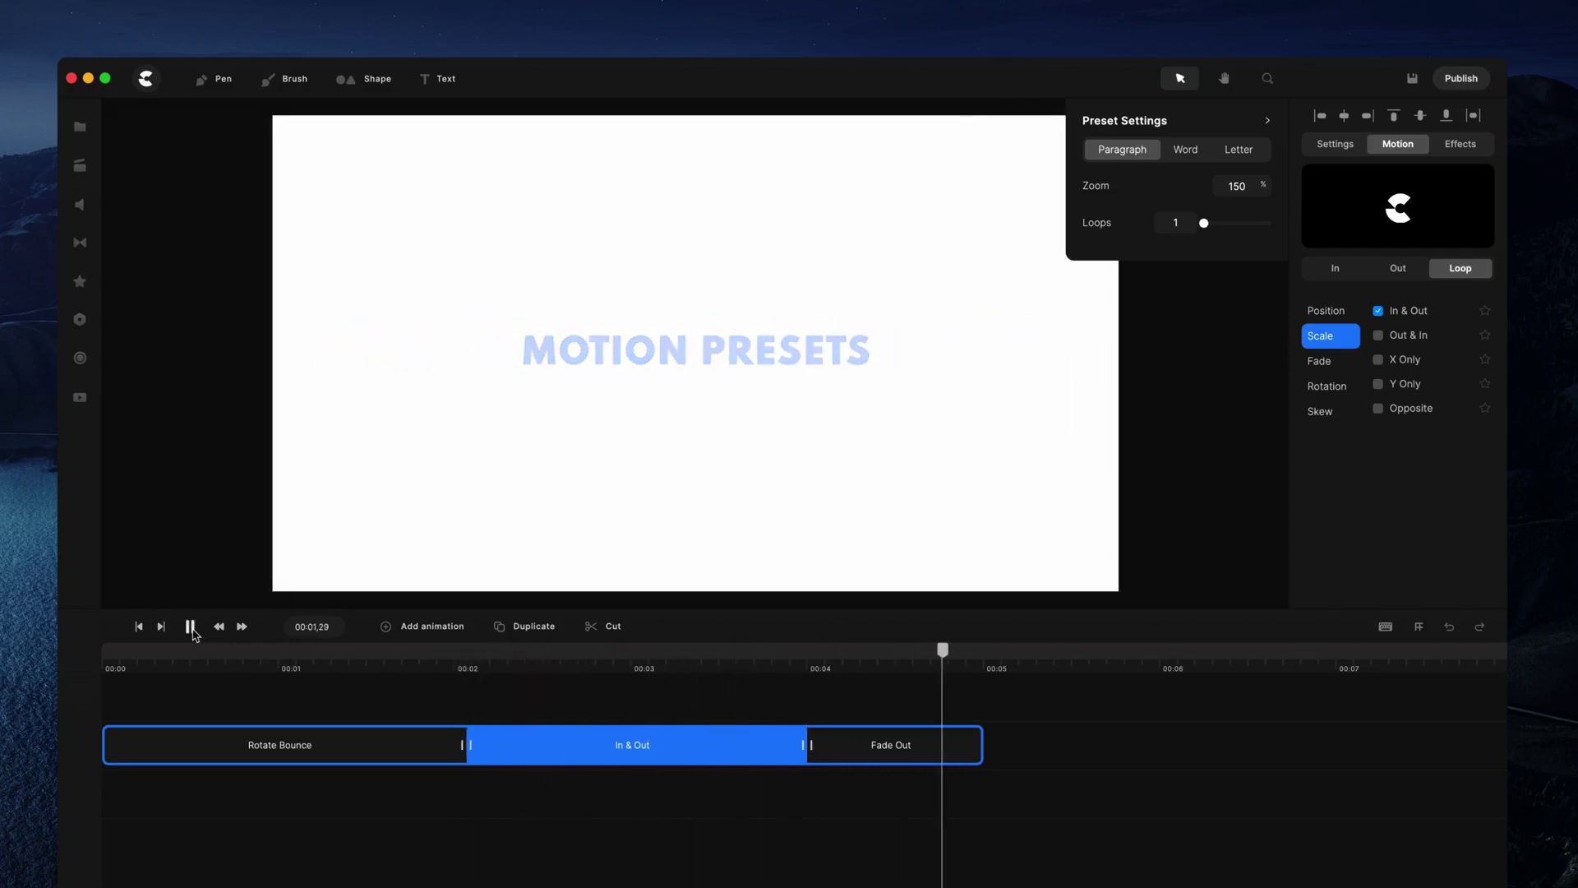
# Deselect the text and move the playhead into the loop section of the timeline
pyautogui.press('Escape')
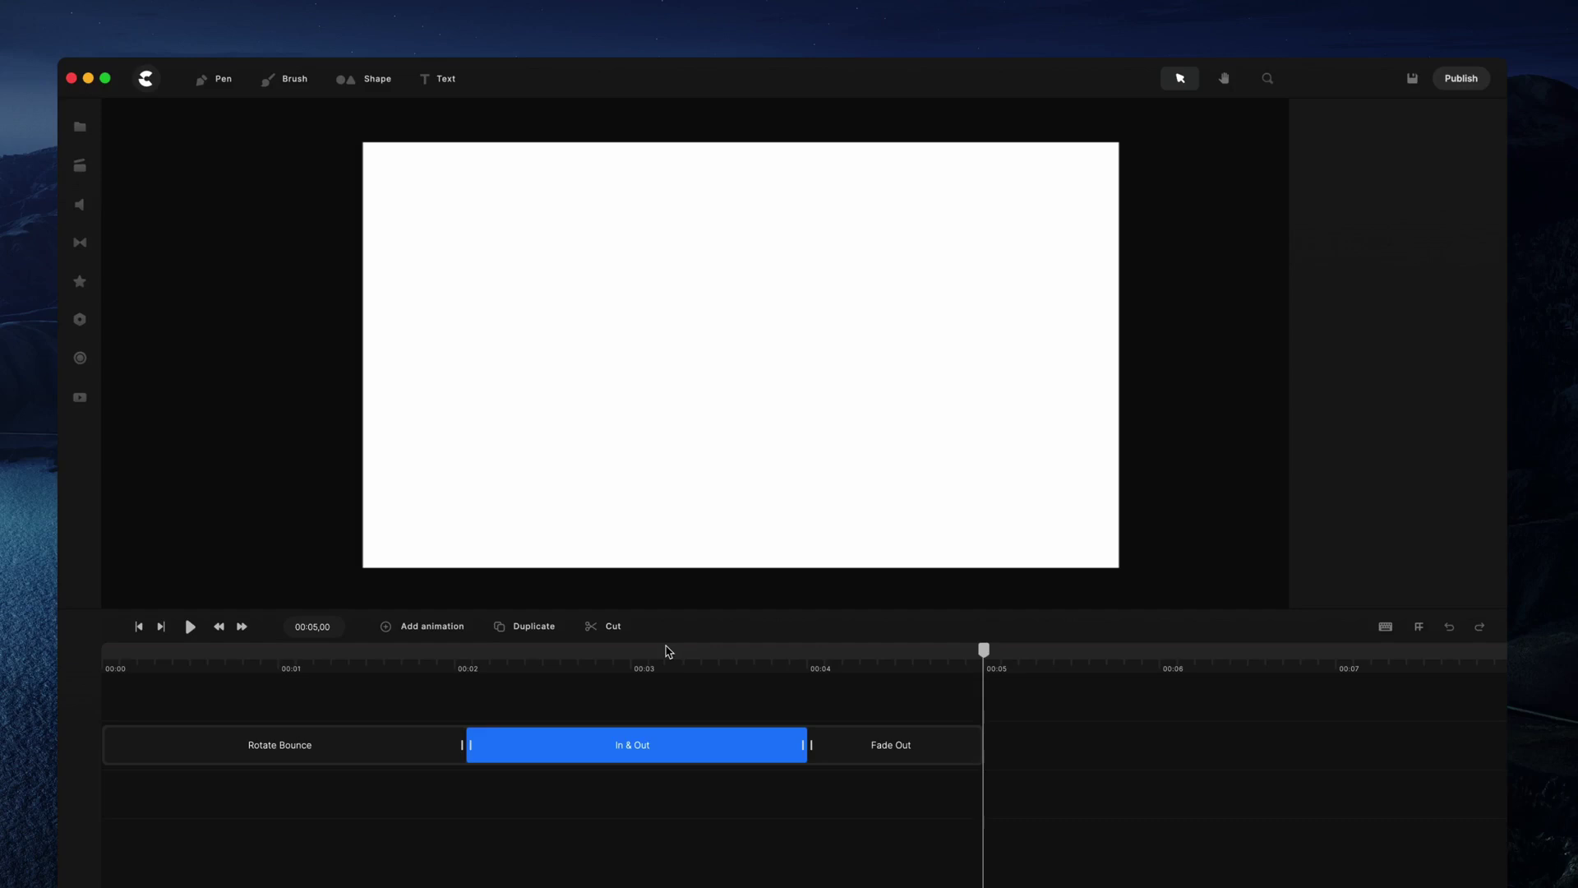
pyautogui.click(648, 651)
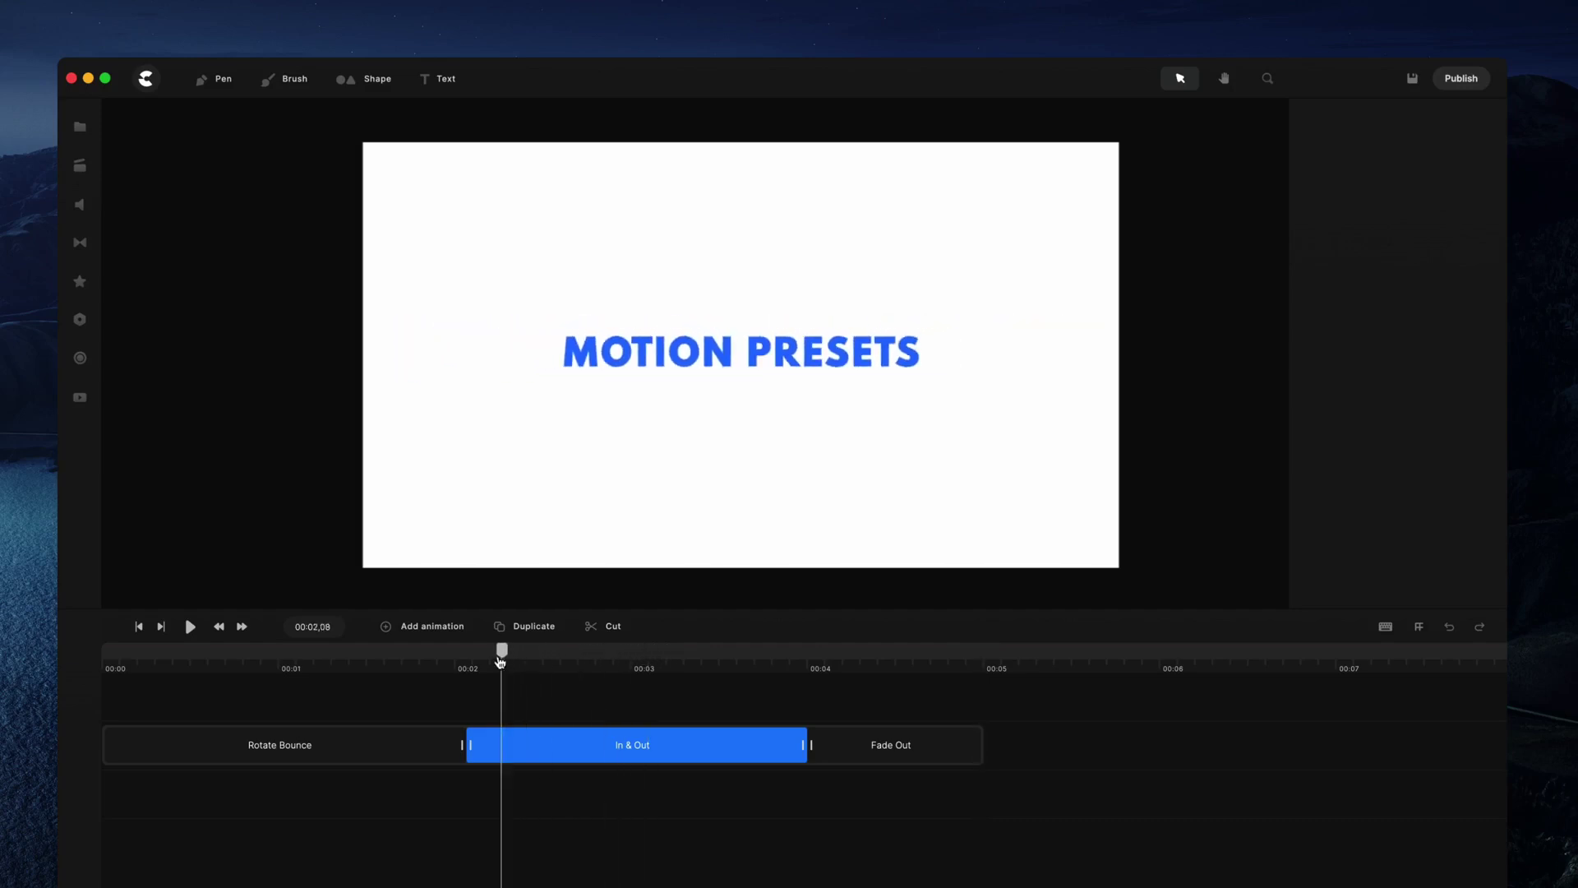